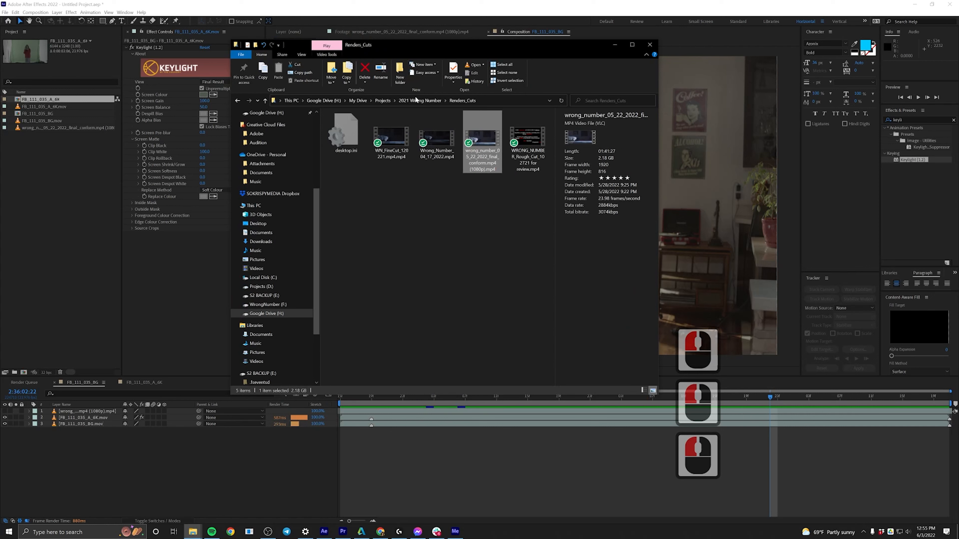
Import Atmosphere_03.mov into the project from the 01. Atmospheres folder of the shared VFX assets
click(416, 99)
double_click(348, 182)
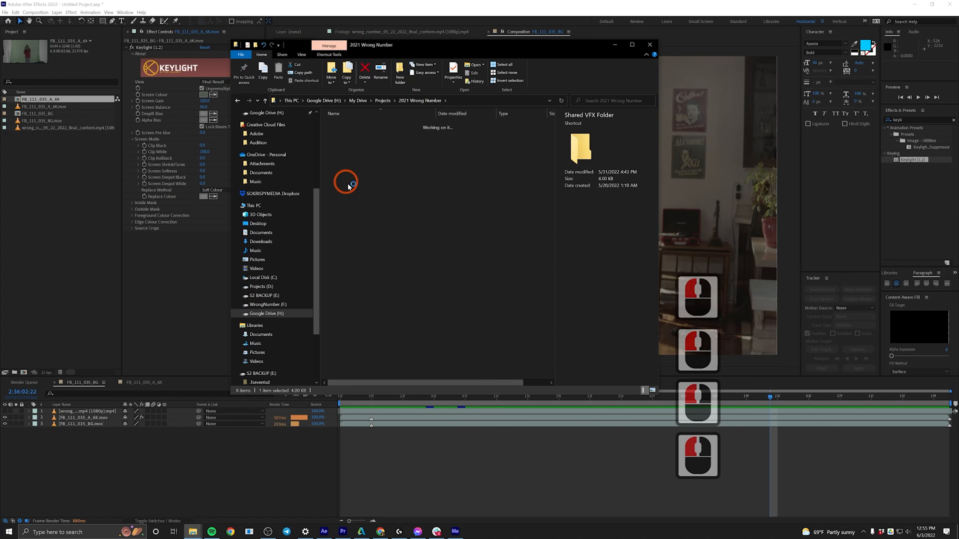
double_click(355, 143)
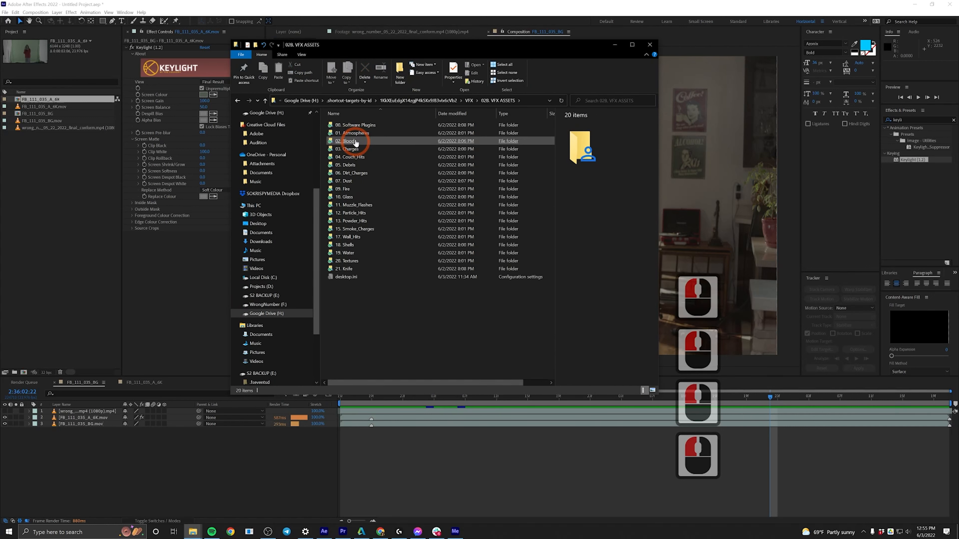
double_click(353, 133)
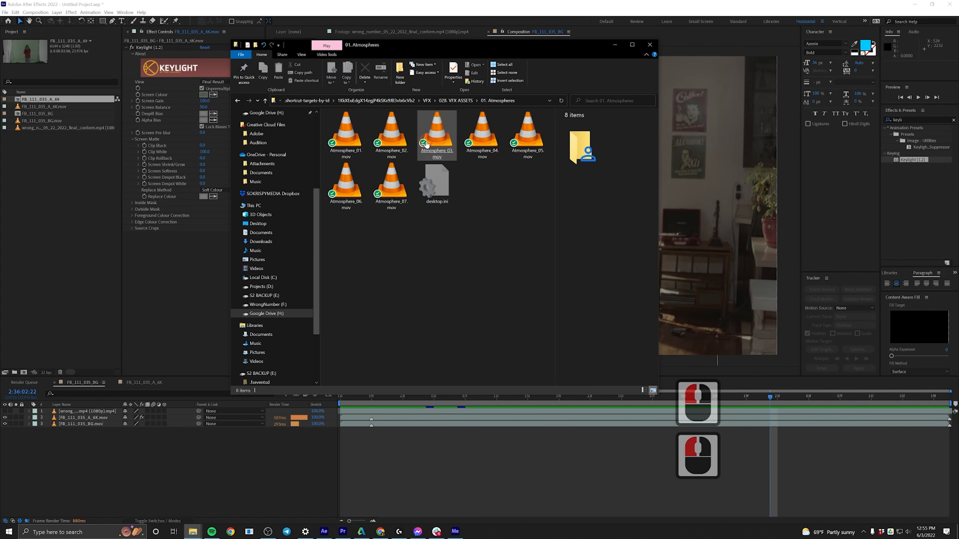
drag(426, 144, 45, 200)
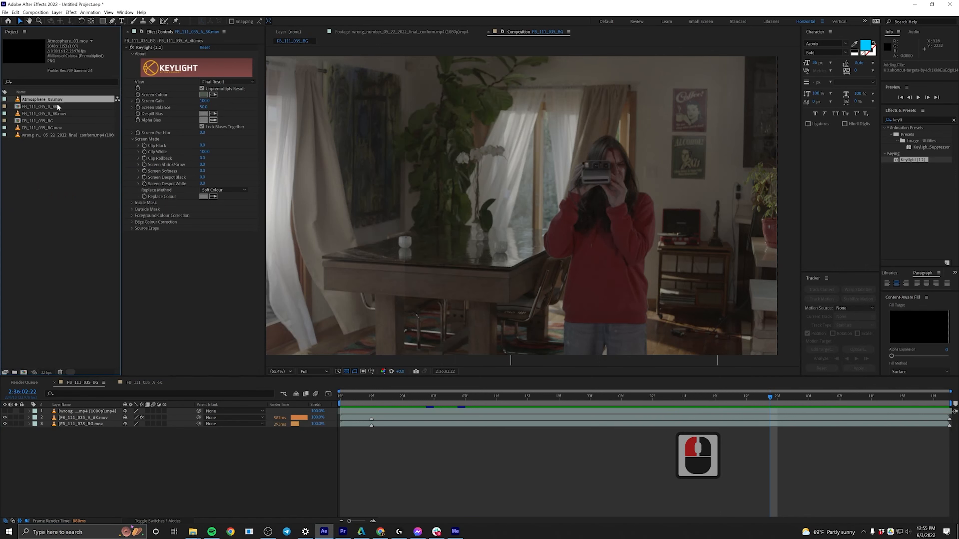
Add Atmosphere_03.mov as the top layer of the FB_111_035_BG composition and slide it earlier so developed smoke covers the shot
drag(87, 400, 105, 386)
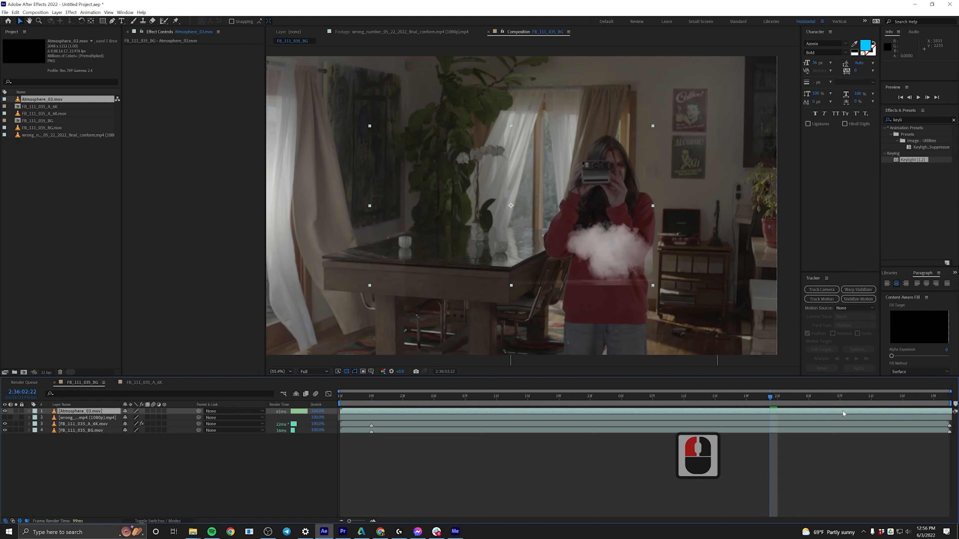
drag(757, 421, 231, 439)
drag(691, 412, 635, 414)
Time-stretch the Atmosphere_03 layer with a stretch factor of 50
right_click(637, 413)
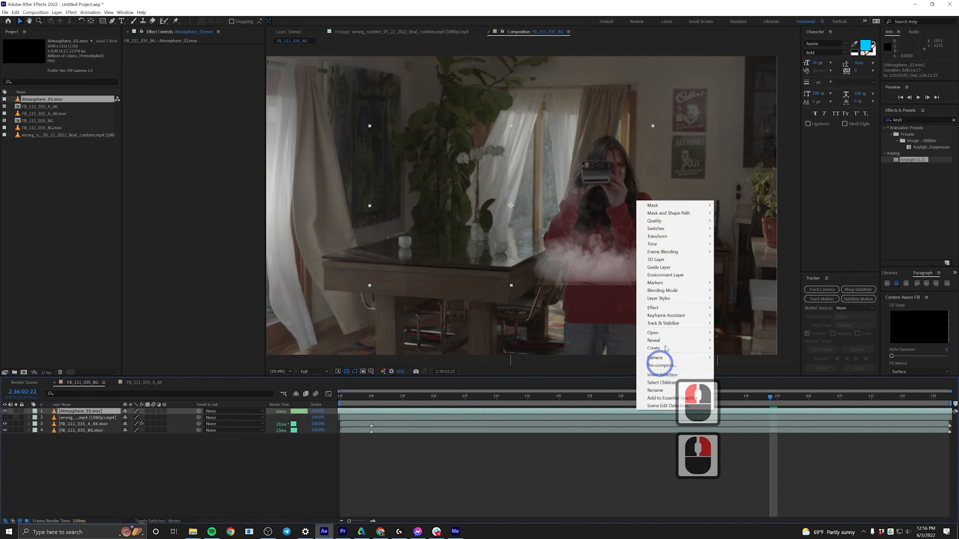
mouse_move(675, 244)
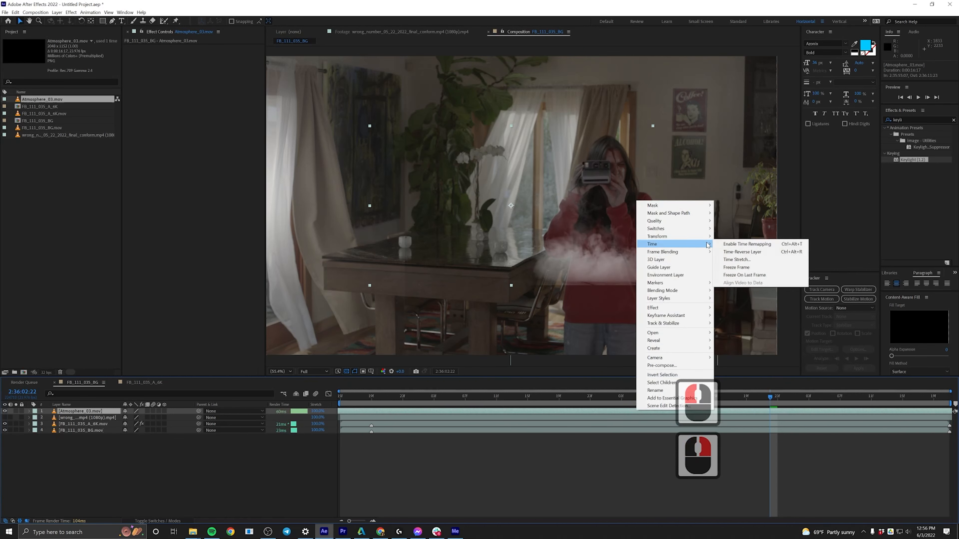
click(737, 259)
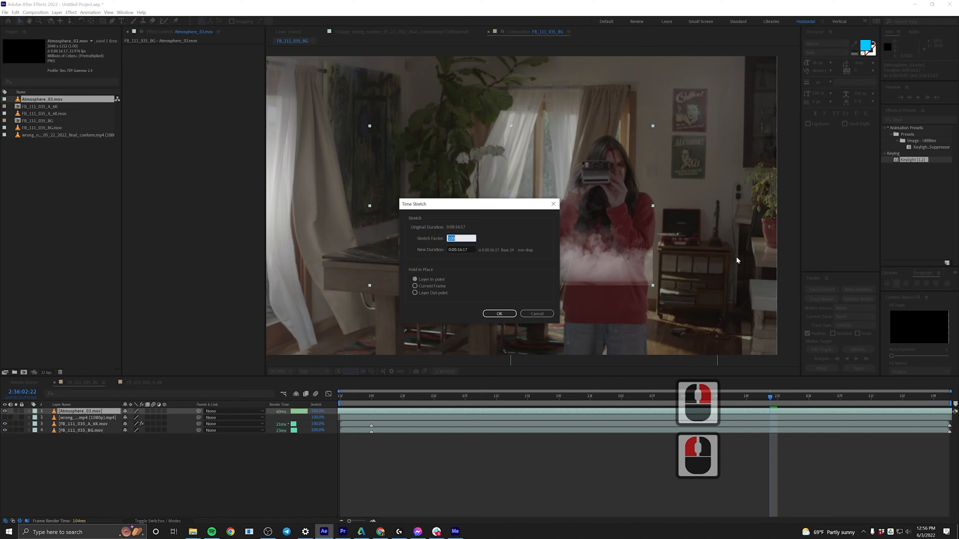
text(50)
key(Return)
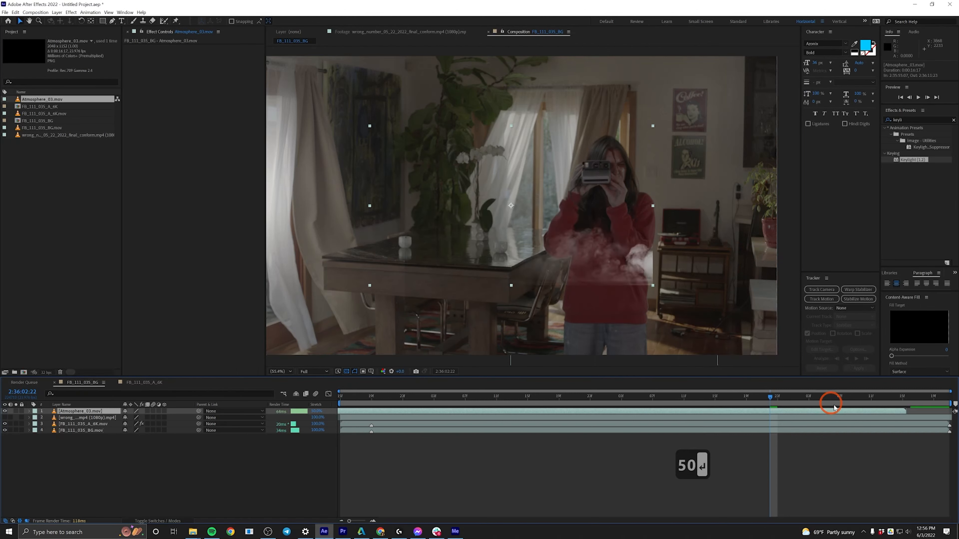
Slide the Atmosphere_03 layer later until it spans the composition's end, and preview the smoke playback
drag(833, 407, 936, 412)
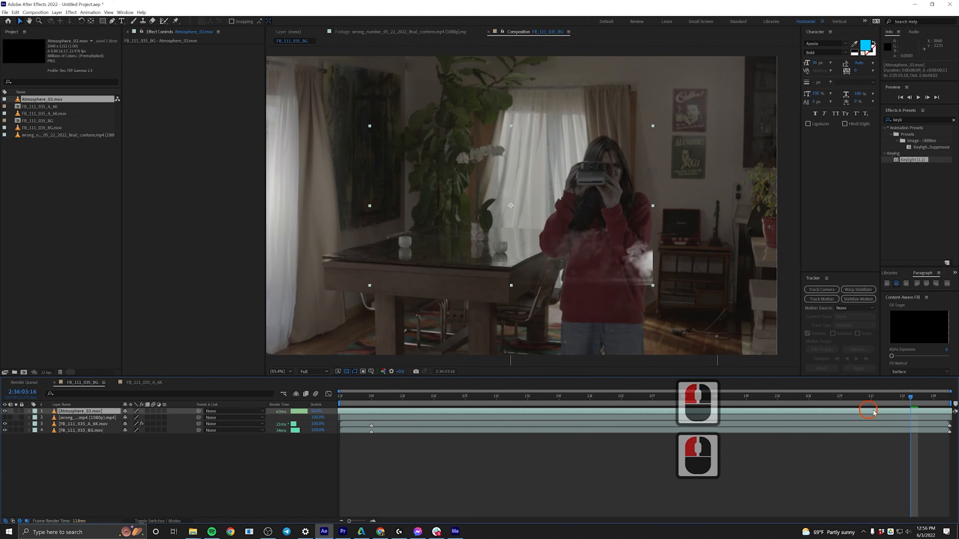
click(942, 423)
key(0)
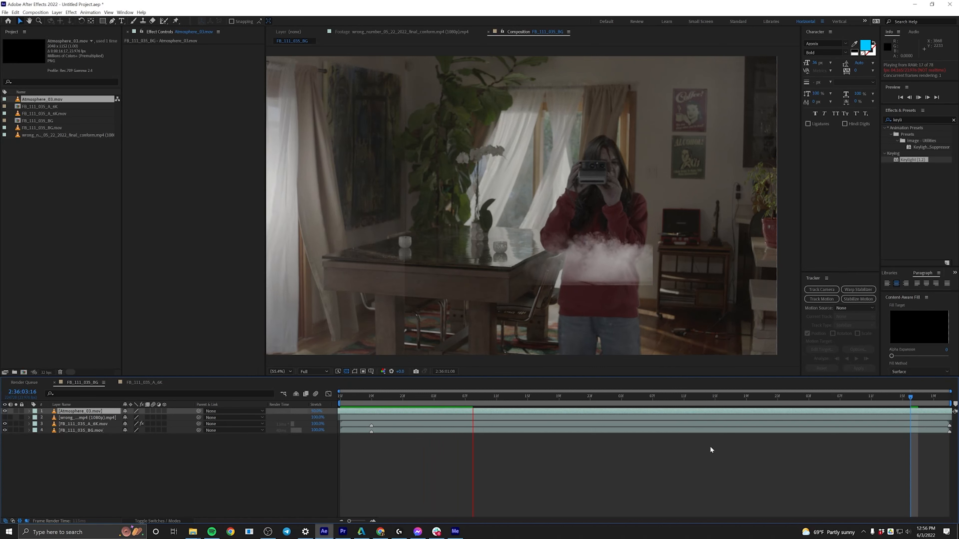
click(702, 452)
Scale the Atmosphere_03 layer up to about 490% and move it straight up in the frame
key(s)
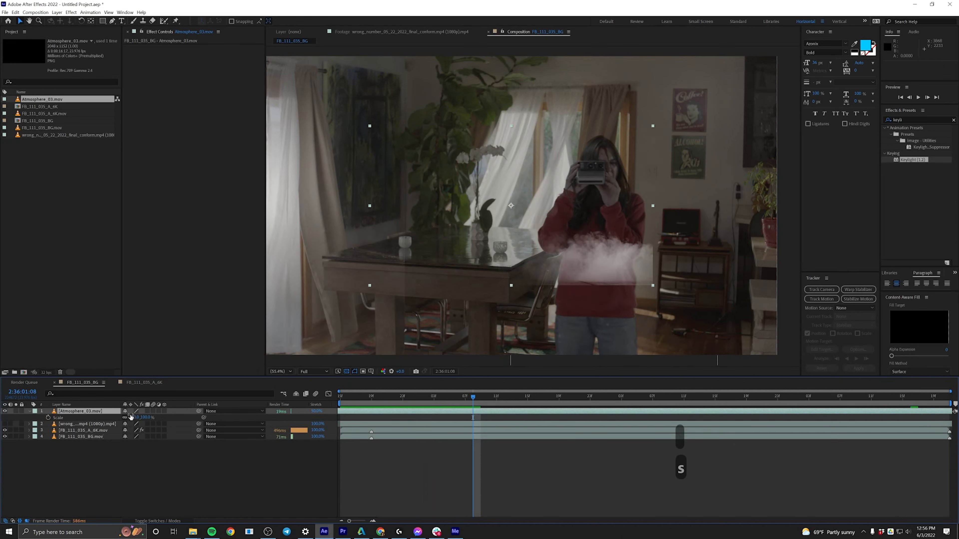
drag(135, 417, 313, 445)
scroll(486, 274, down, 1)
drag(602, 297, 626, 140)
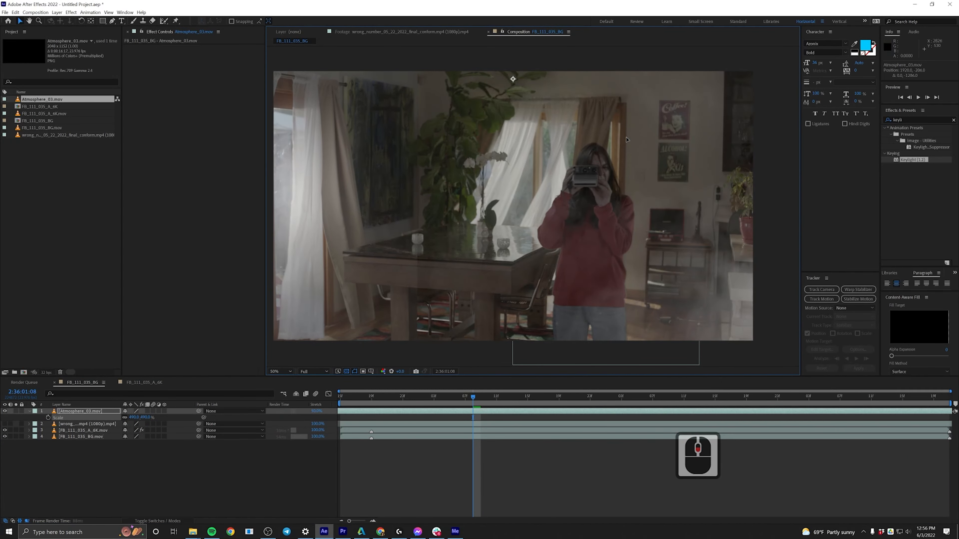
shift+click(725, 149)
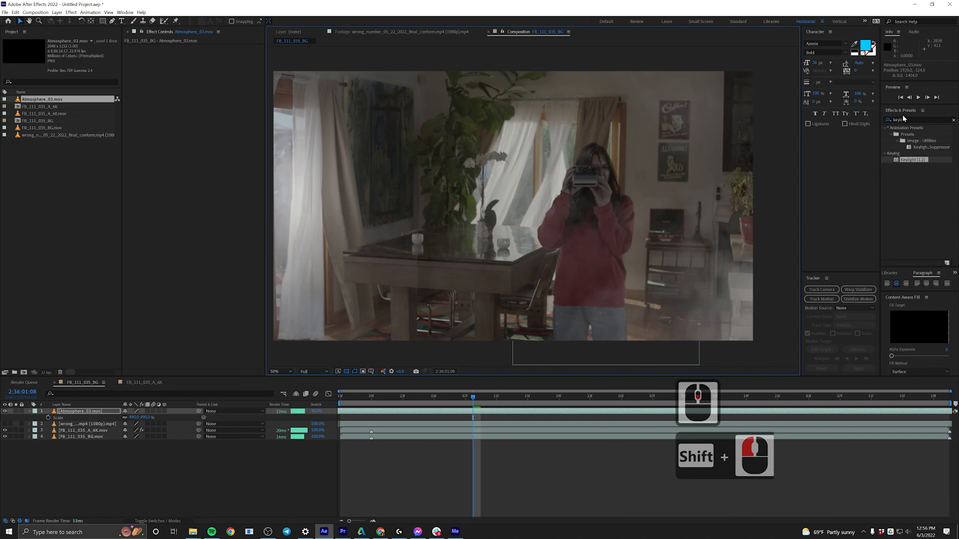
Apply the Levels effect to the Atmosphere_03 layer and lower its RGB gamma to 0.49
click(888, 119)
text(le)
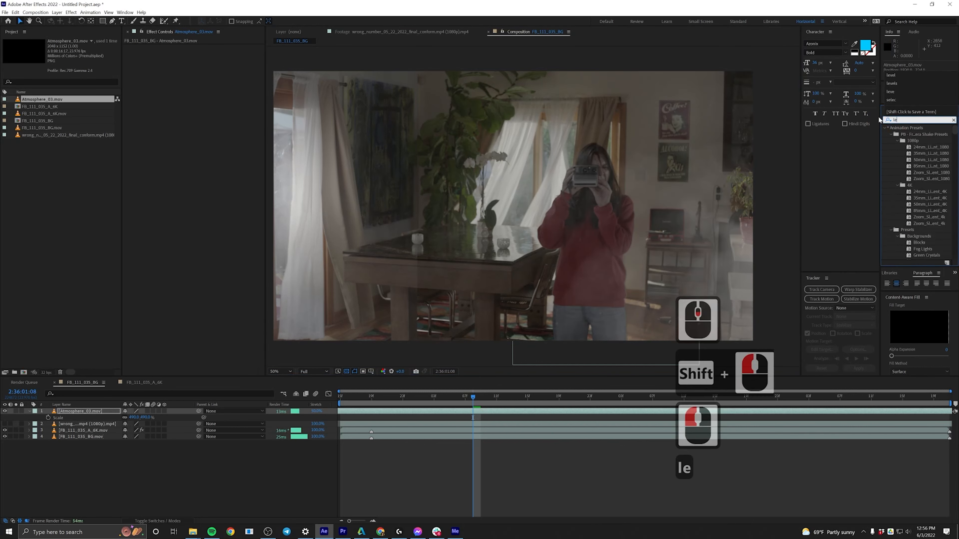
text(vel)
double_click(913, 173)
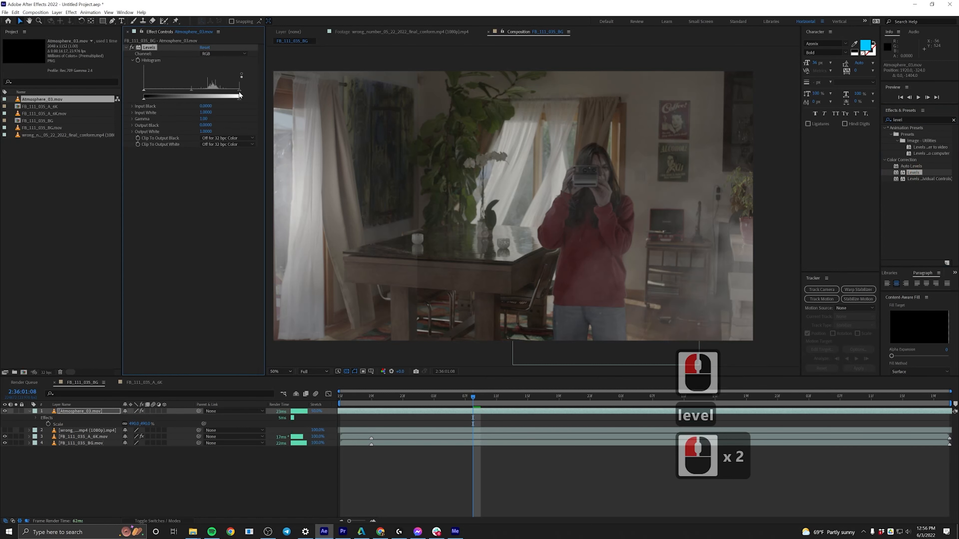
drag(191, 92, 215, 92)
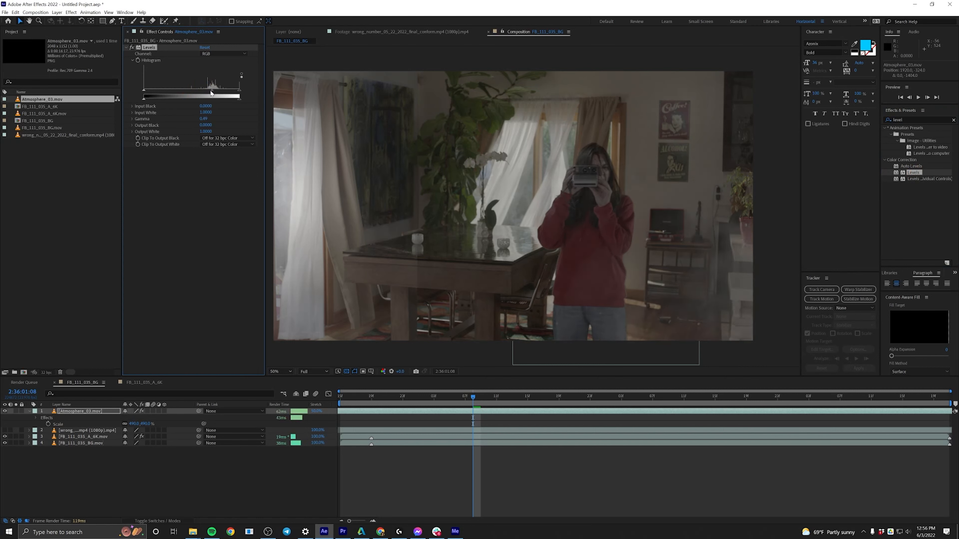
Switch Levels to the Alpha channel and set the smoke's alpha input white to about 0.53 and alpha gamma to about 1.16
click(213, 55)
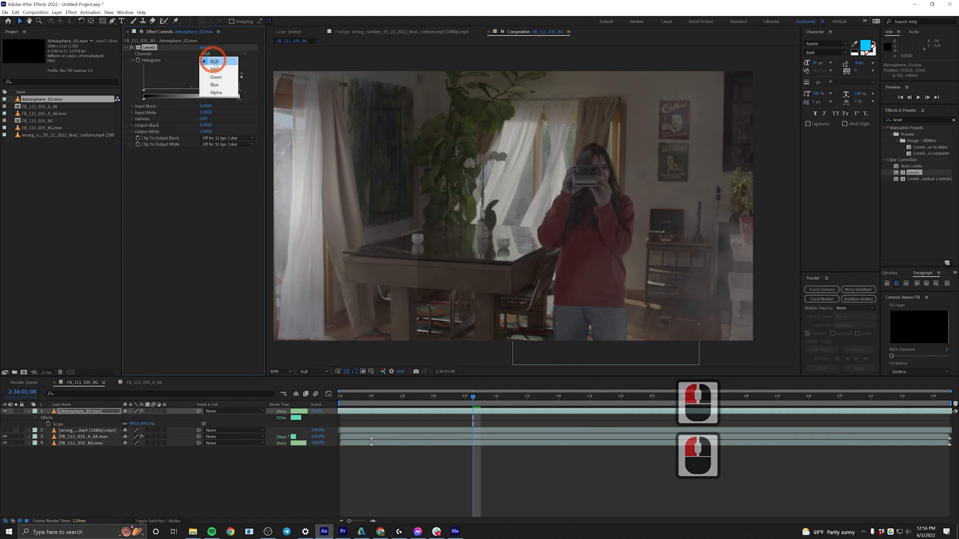
click(221, 97)
drag(181, 92, 155, 92)
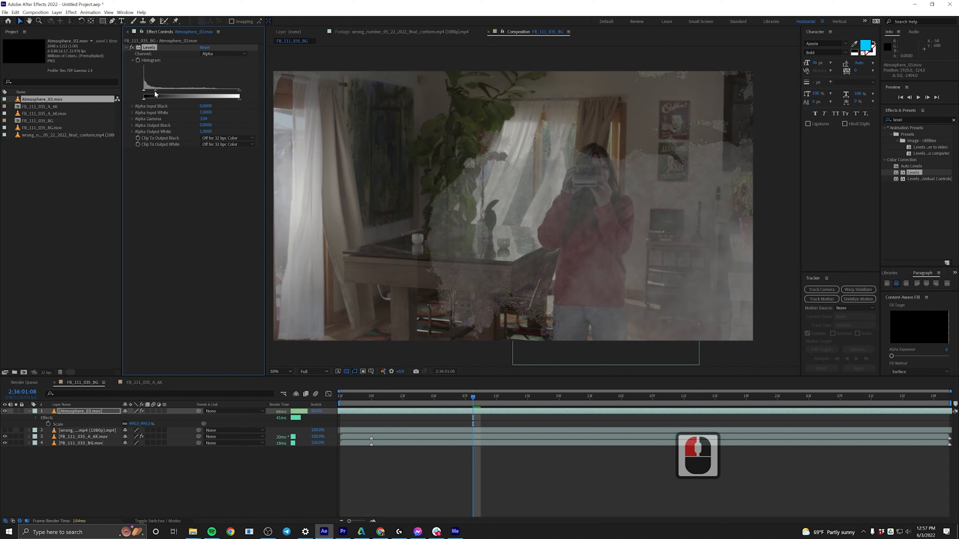
drag(191, 96, 235, 92)
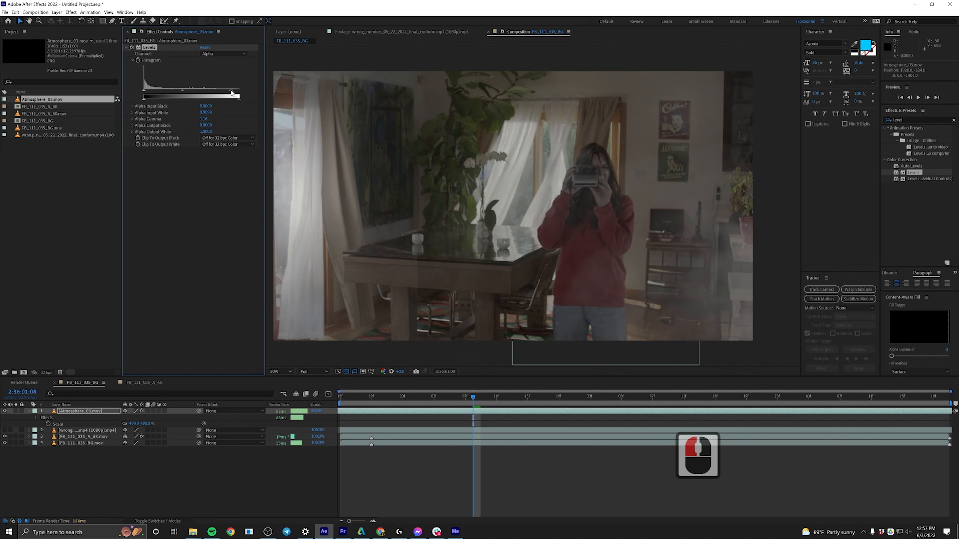
drag(201, 91, 190, 89)
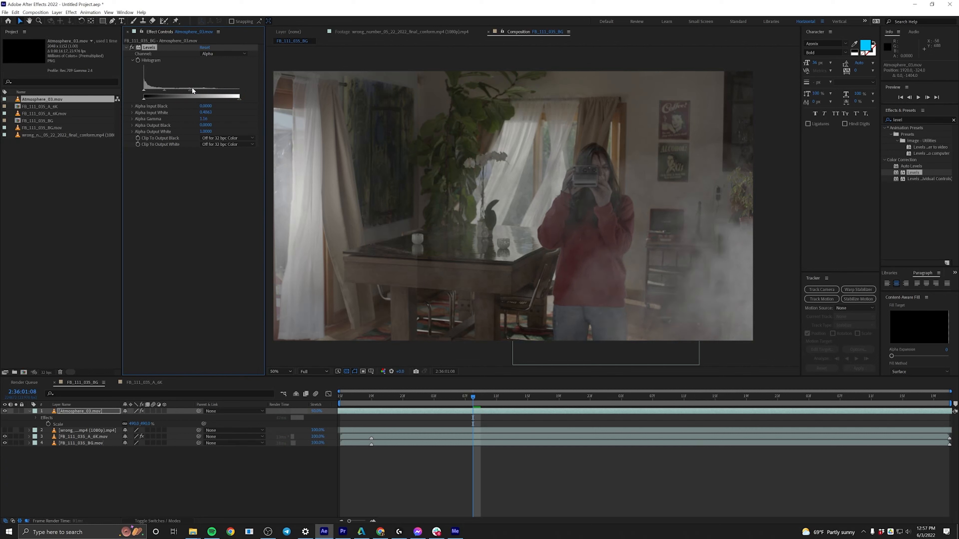
click(246, 137)
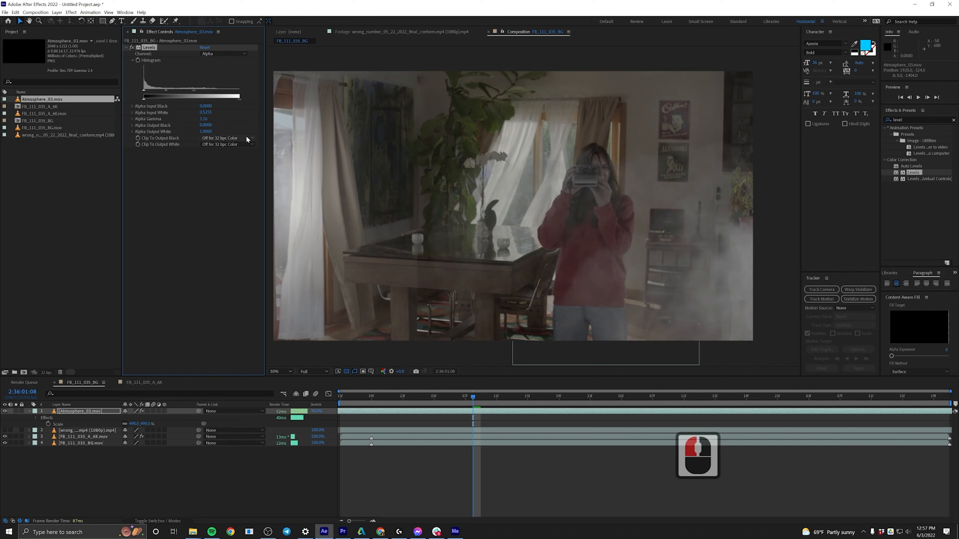
Set the composition's preview resolution to Quarter, then play and scrub through the shot to check the smoke
click(313, 372)
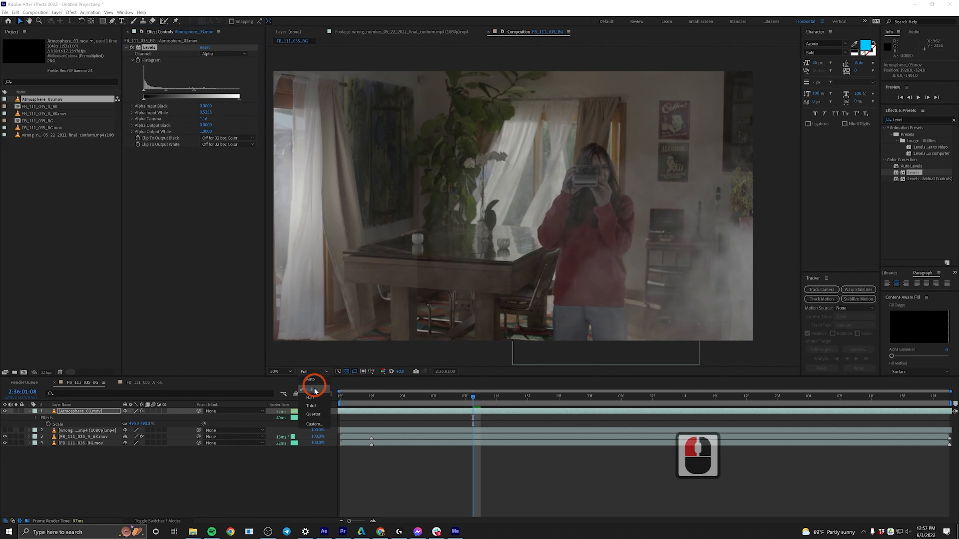
click(320, 415)
key(0)
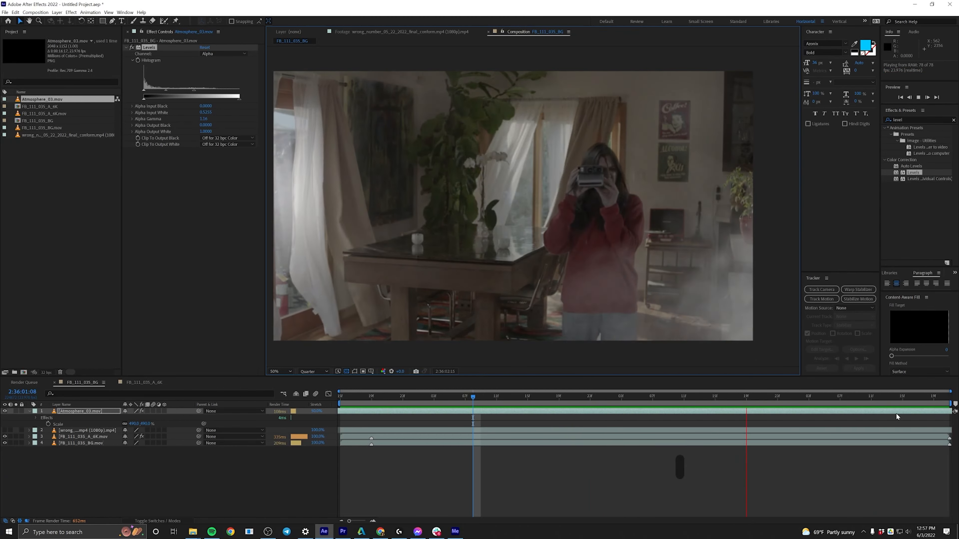
click(686, 414)
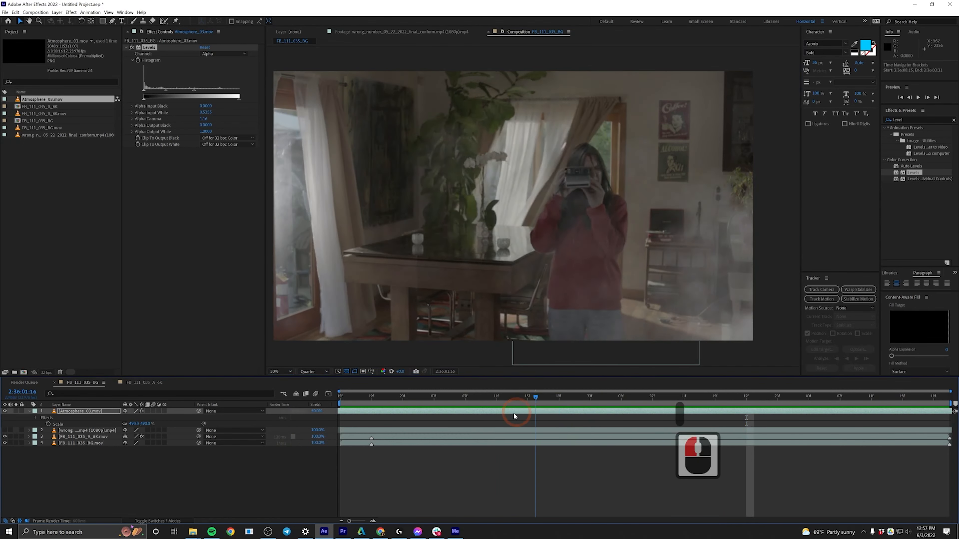
click(611, 422)
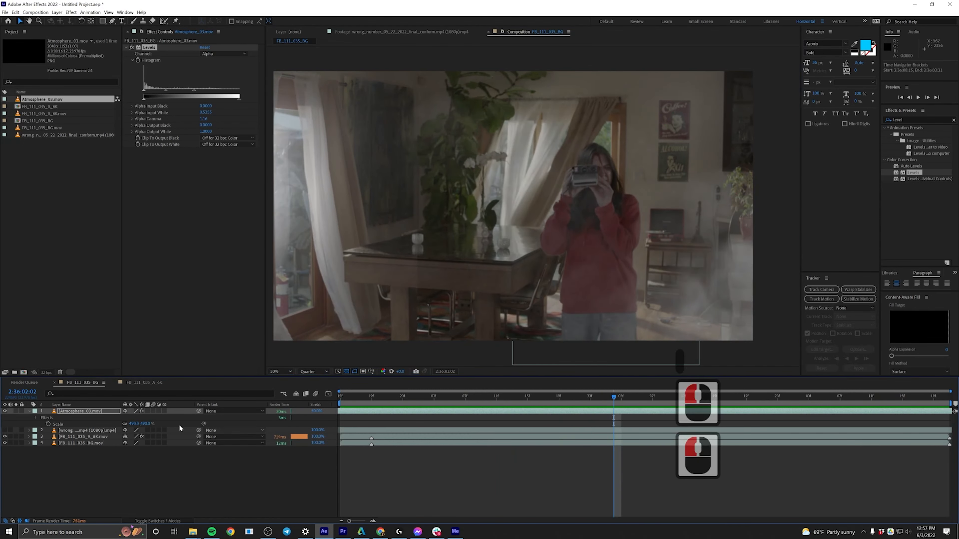
Import all seven clips, Atmosphere_01.mov to Atmosphere_07.mov, from the 01. Atmospheres folder into the project
click(98, 413)
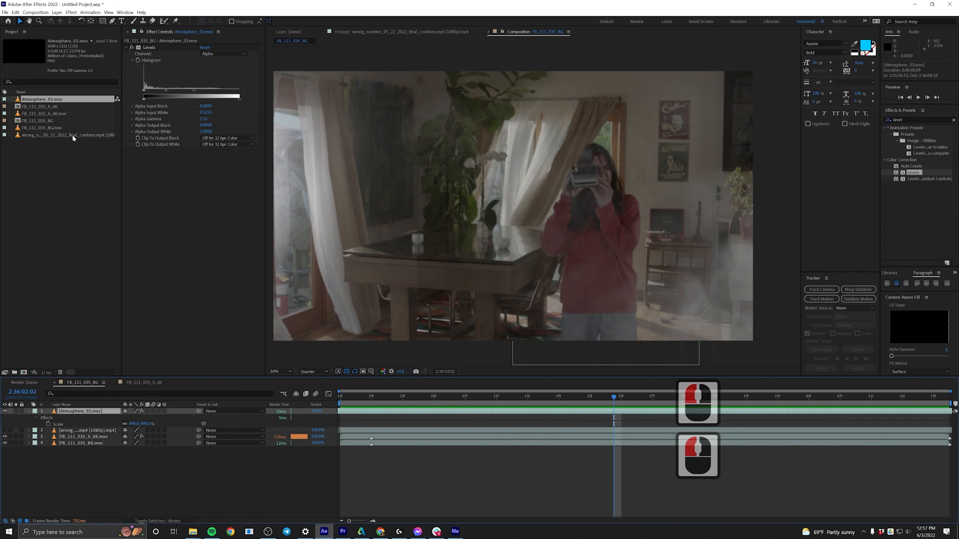
key(alt+Tab)
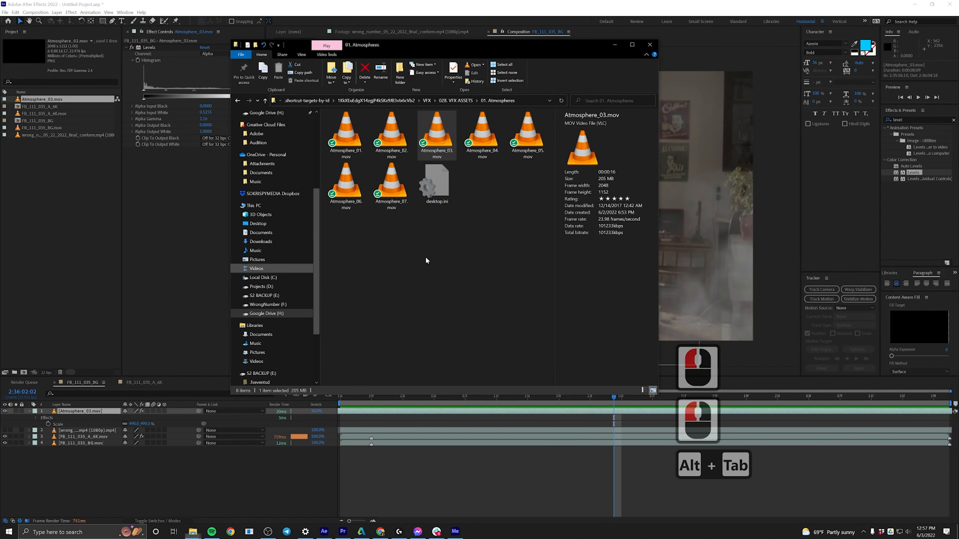
click(351, 148)
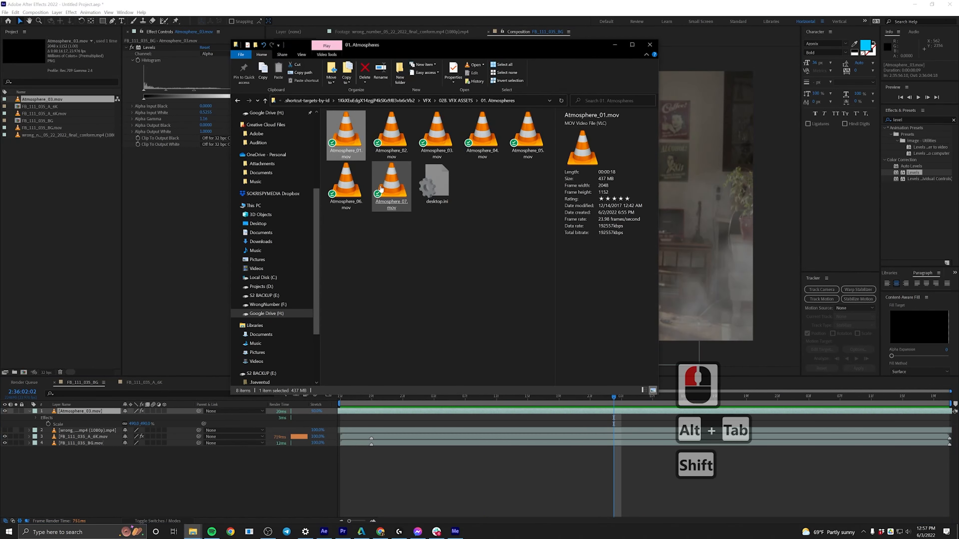
shift+click(392, 184)
drag(332, 155, 87, 215)
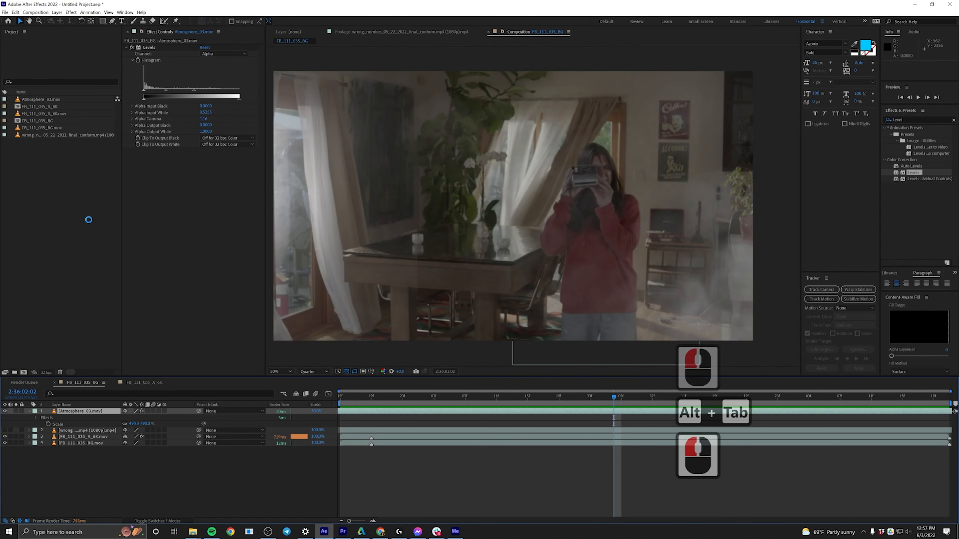
click(57, 109)
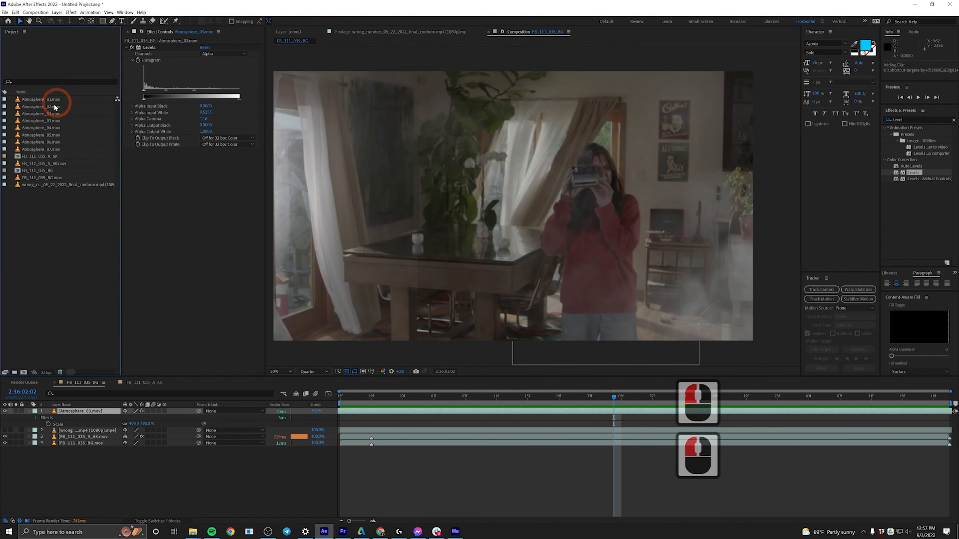
Review the Atmosphere_02.mov footage by scrubbing through it, then return to the composition at 2:36:01:07
double_click(55, 107)
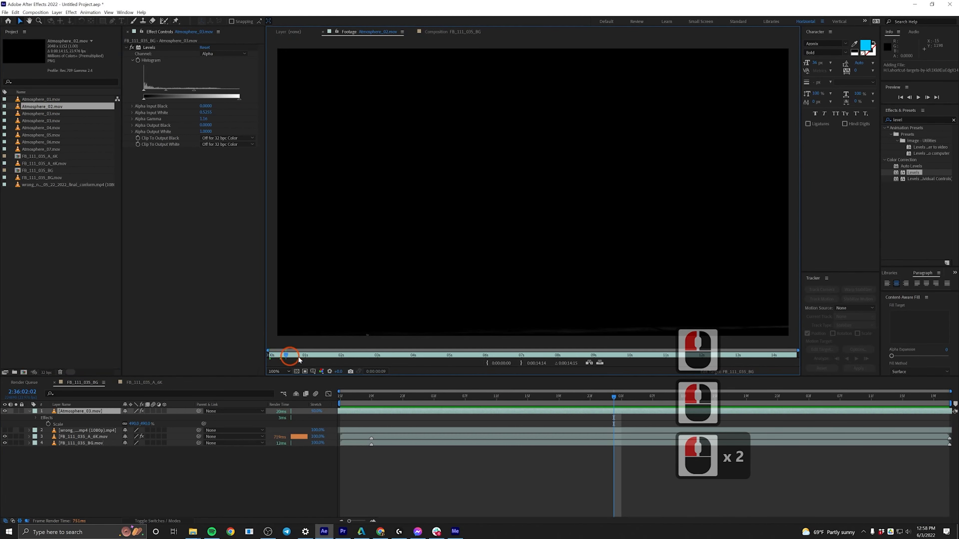
drag(299, 359, 464, 358)
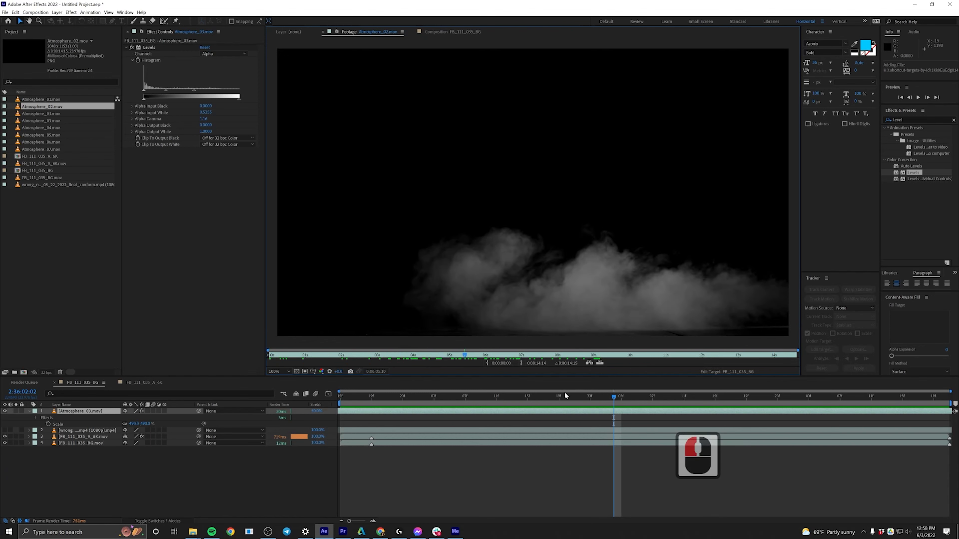
drag(606, 395, 465, 396)
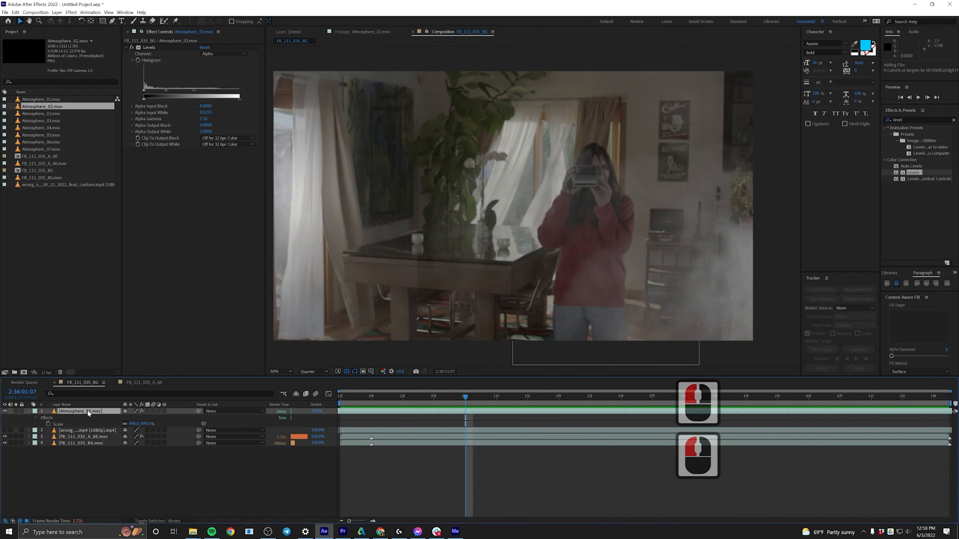
double_click(190, 362)
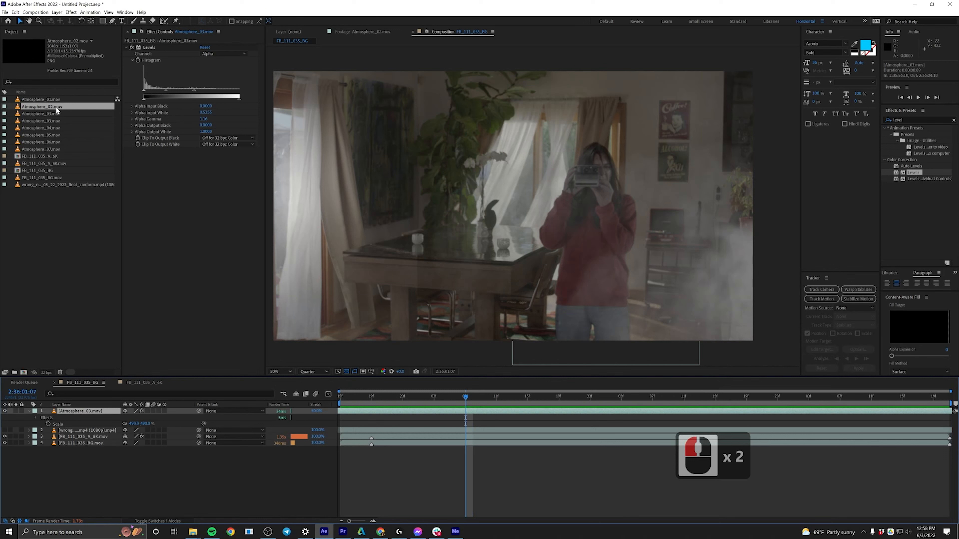
Replace the smoke layer's footage with Atmosphere_02.mov and slide it later so it covers the end of the shot, then preview it
drag(60, 157, 88, 411)
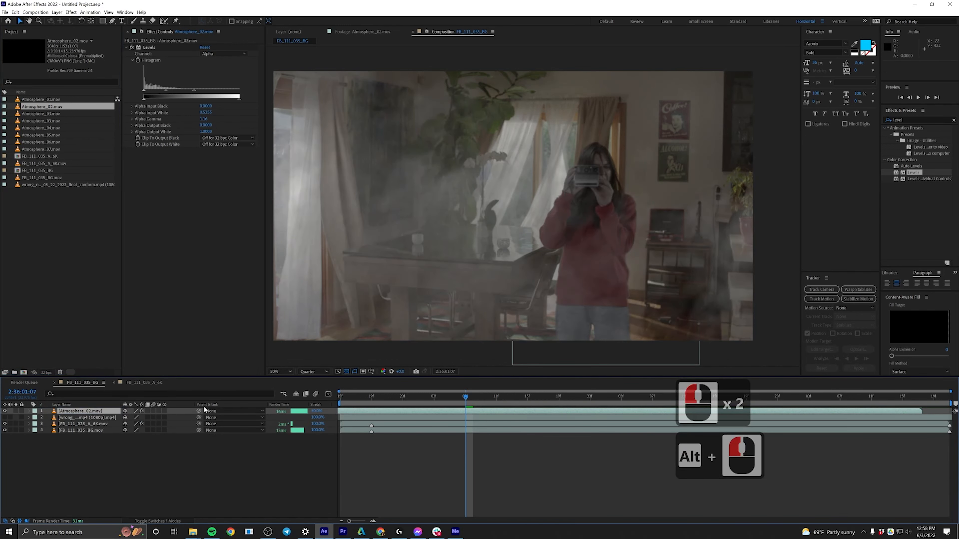
click(917, 403)
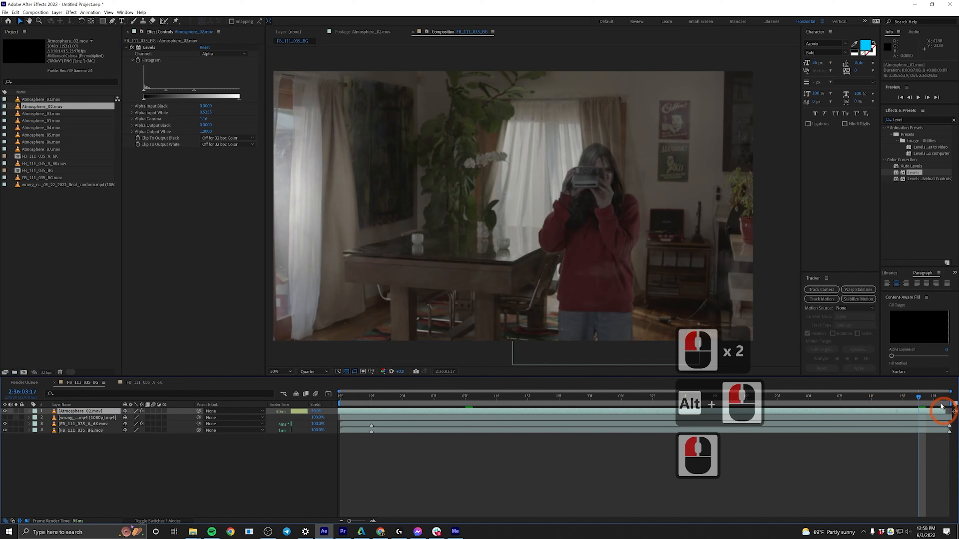
drag(402, 412, 545, 411)
key(KP_0)
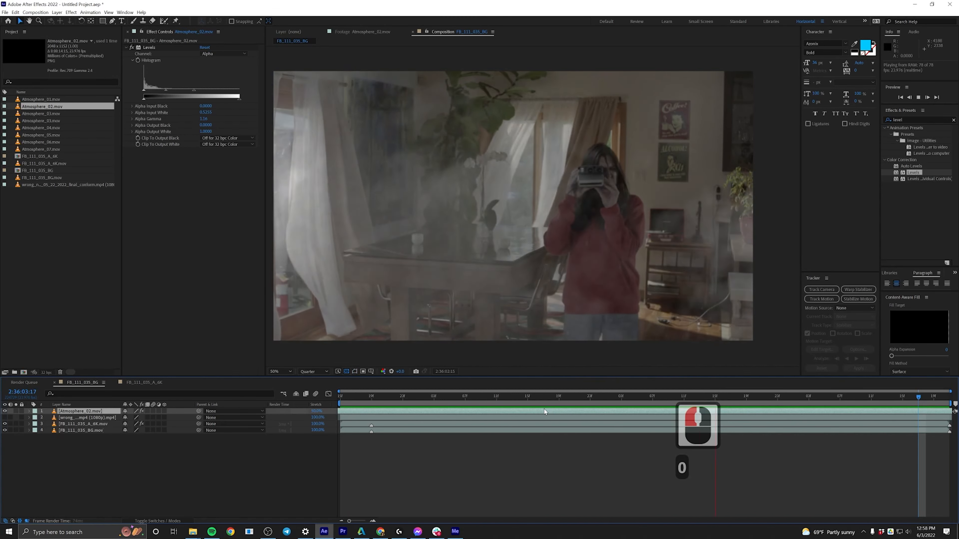
Slide the Atmosphere_02.mov layer further along in time, then play and scrub through the shot to check the smoke
key(KP_0)
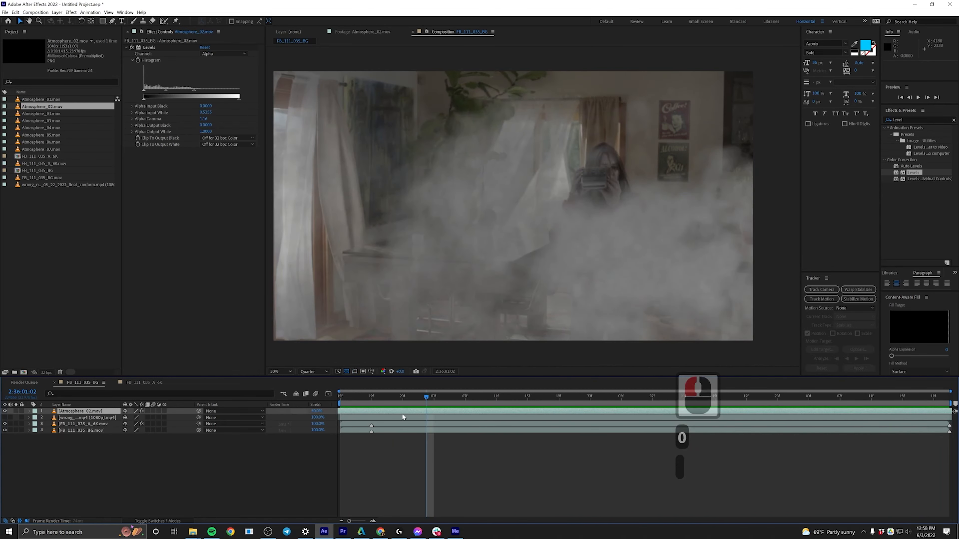
drag(401, 413, 588, 424)
key(KP_0)
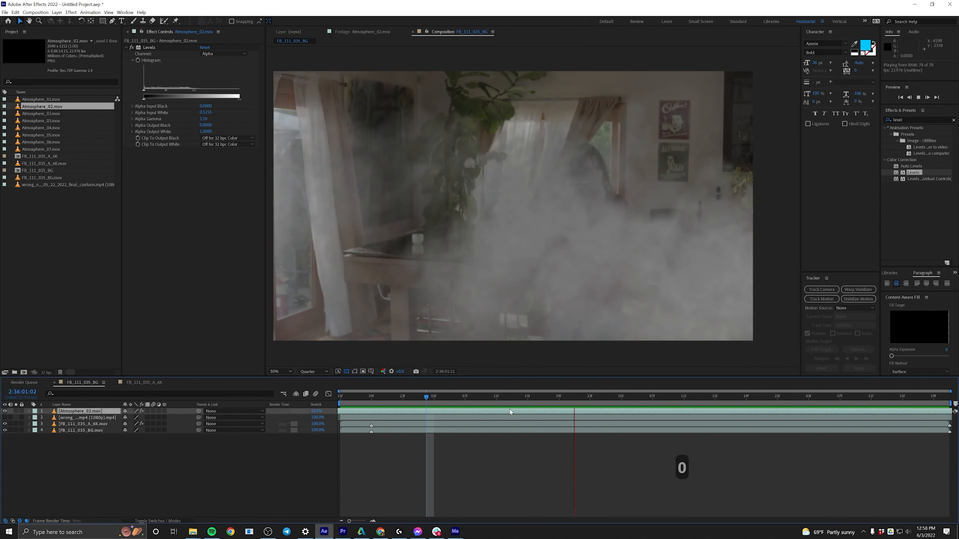
click(617, 397)
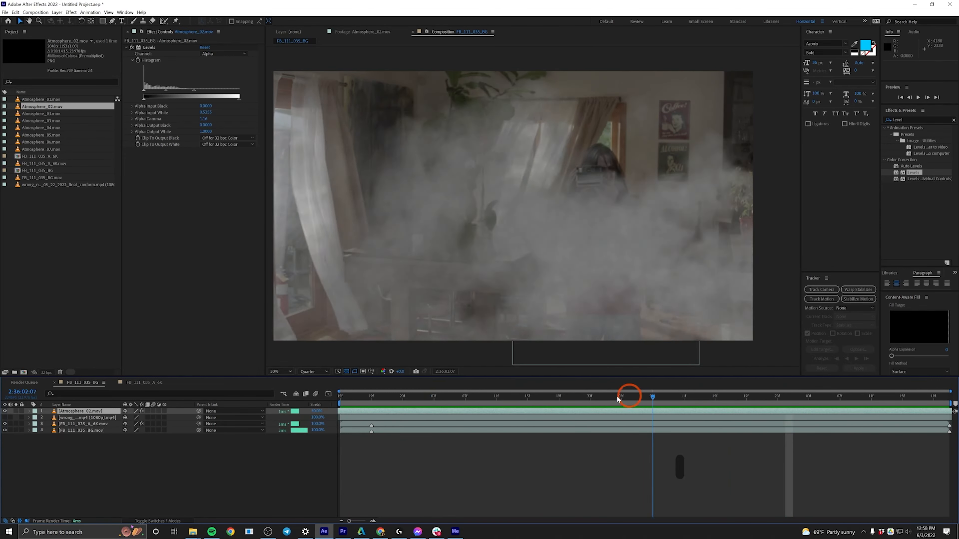
drag(617, 398, 546, 396)
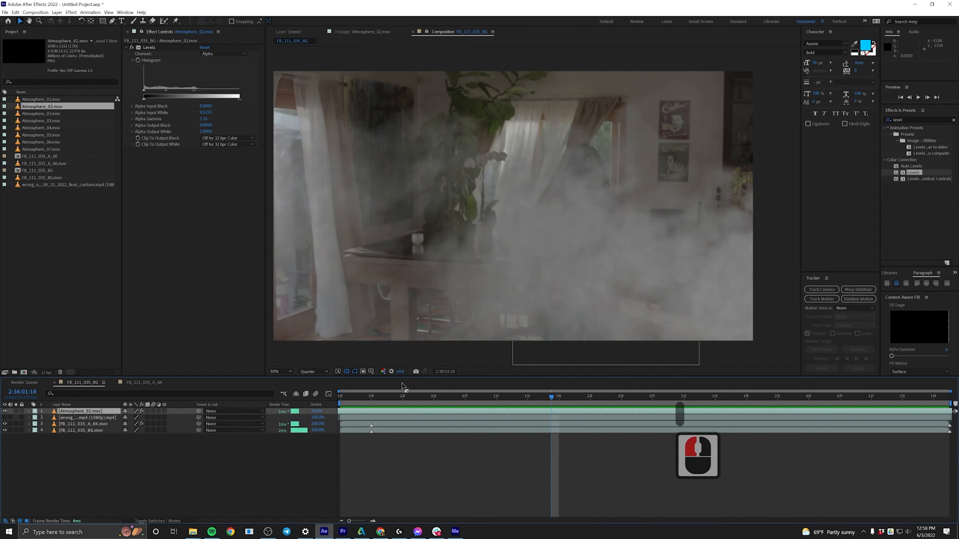
Move the keyed foreground layer above the Atmosphere_02.mov smoke and rename it with the actress's first name
click(98, 424)
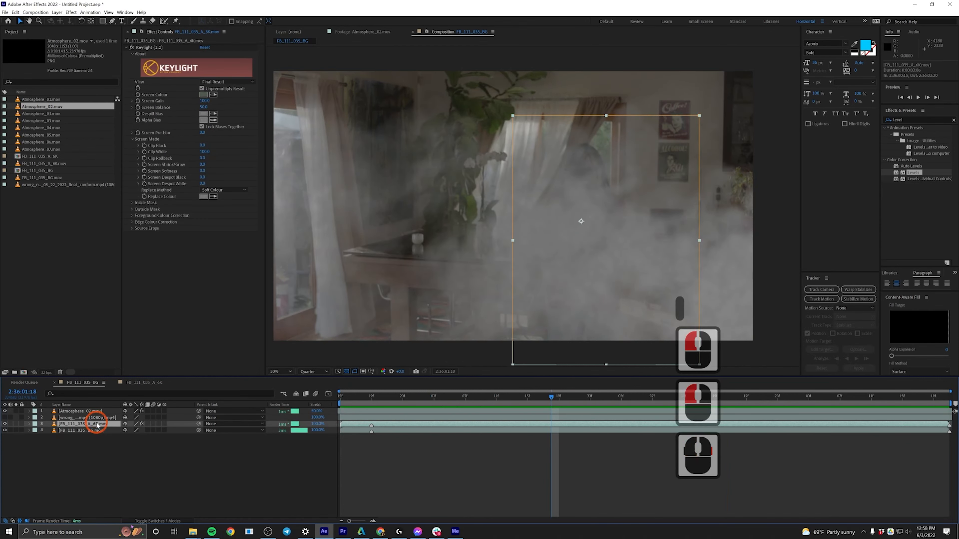
drag(91, 425, 86, 409)
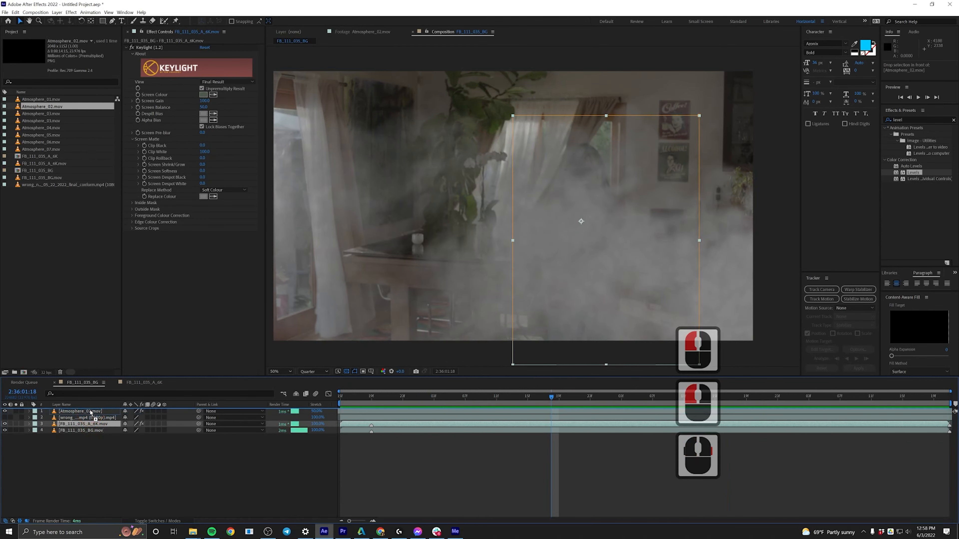
click(111, 486)
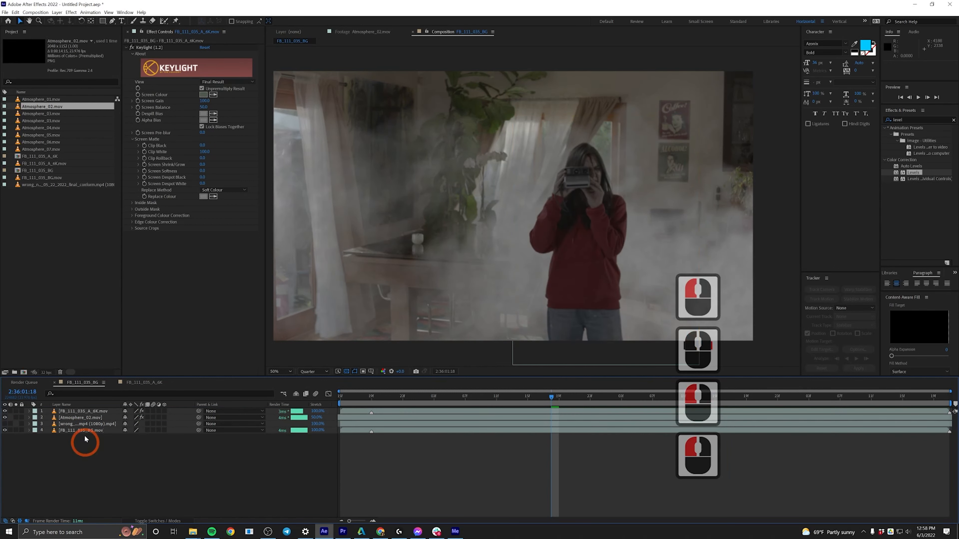
click(85, 412)
key(Return)
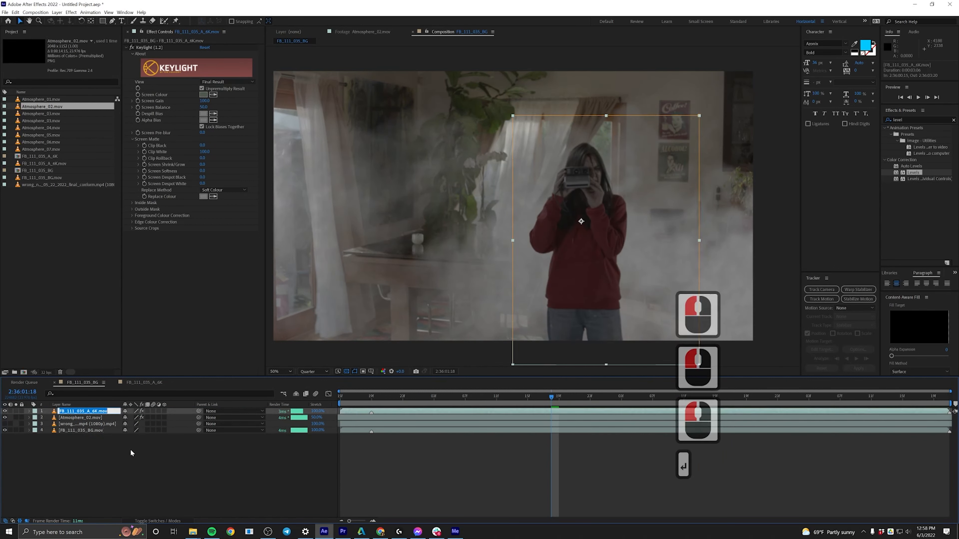
text(Jodi)
key(Return)
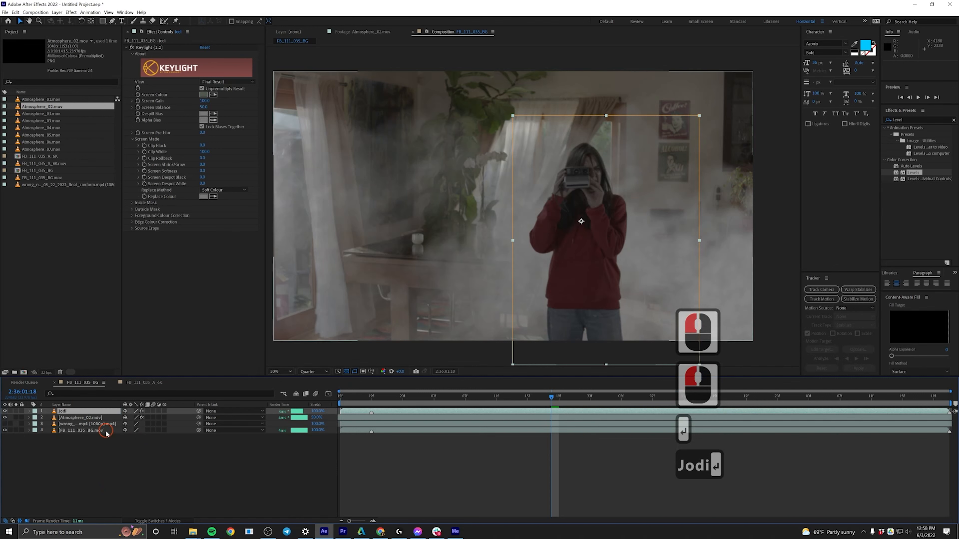
Rename the background plate layer BG and the hidden reference clip Ref, and place Ref at the top of the layer stack
click(106, 431)
key(Return)
text(BG)
key(Return)
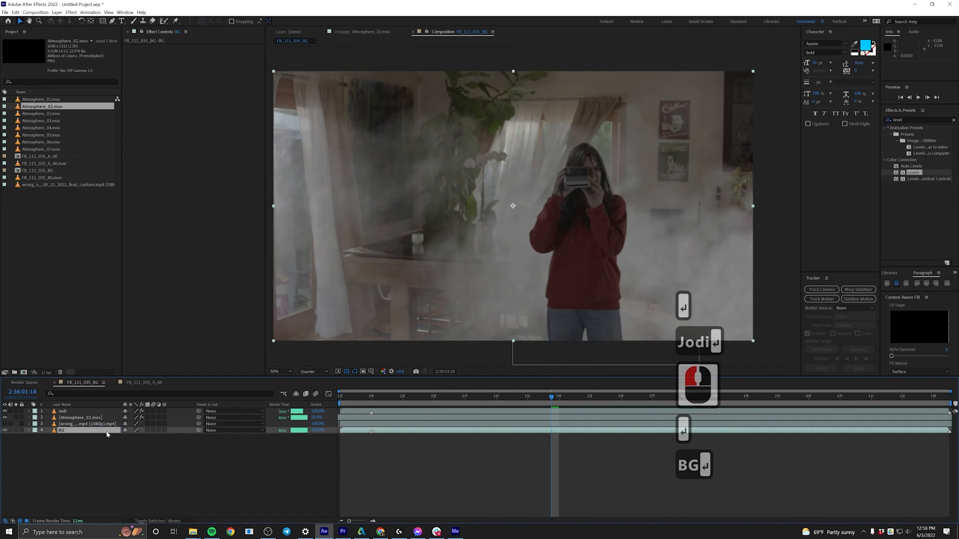
click(91, 418)
click(91, 425)
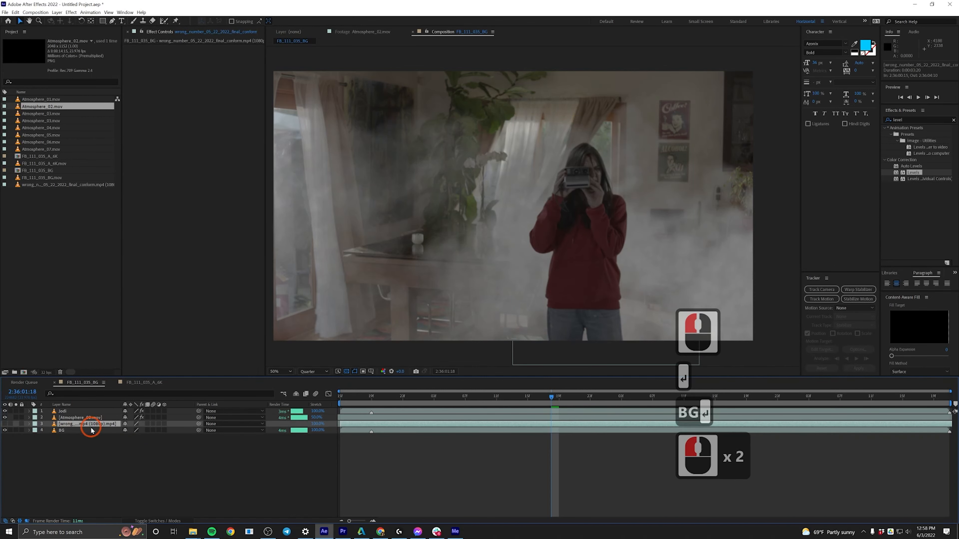
key(Return)
text(Ref)
key(Return)
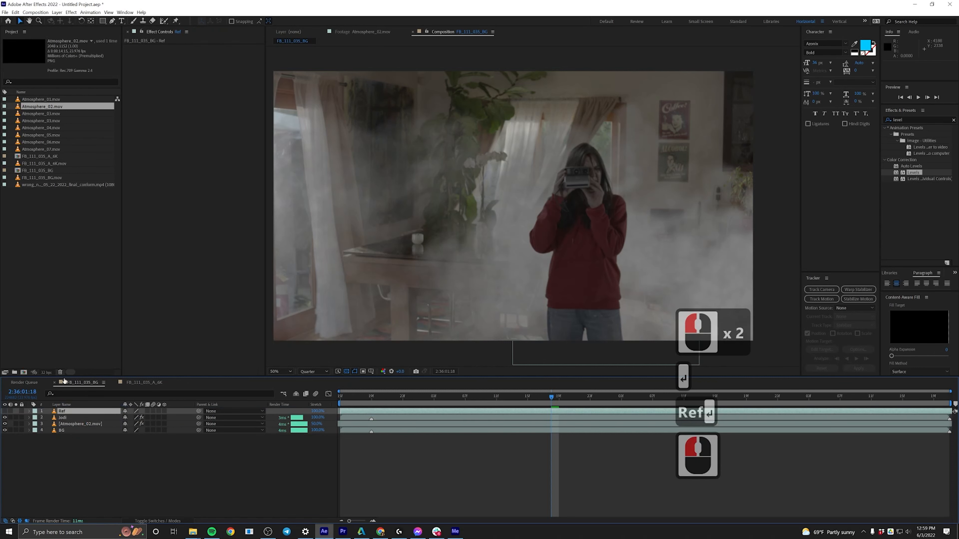
Play the shot, return to its first frame at 2:36:00:15 and toggle the Ref layer's visibility to compare the composite with the reference
click(75, 424)
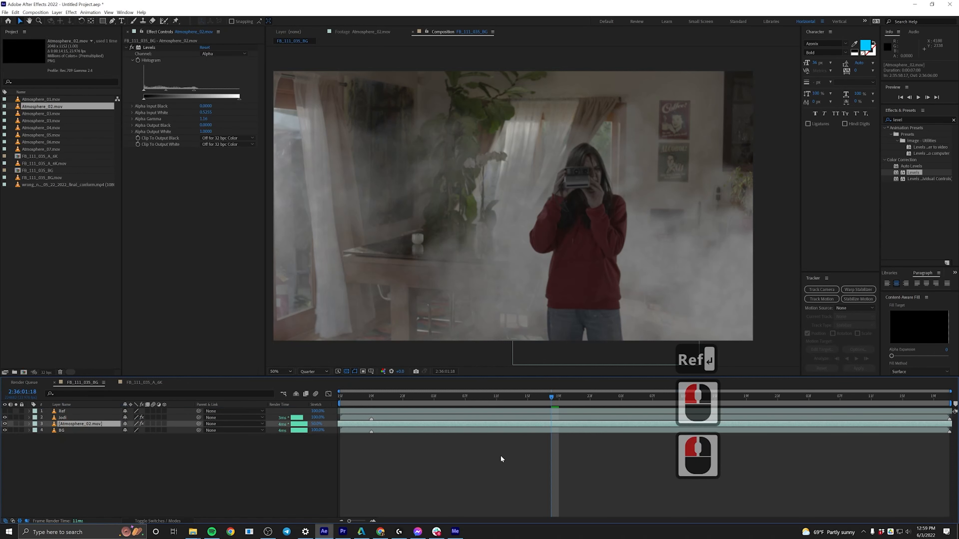
key(KP_0)
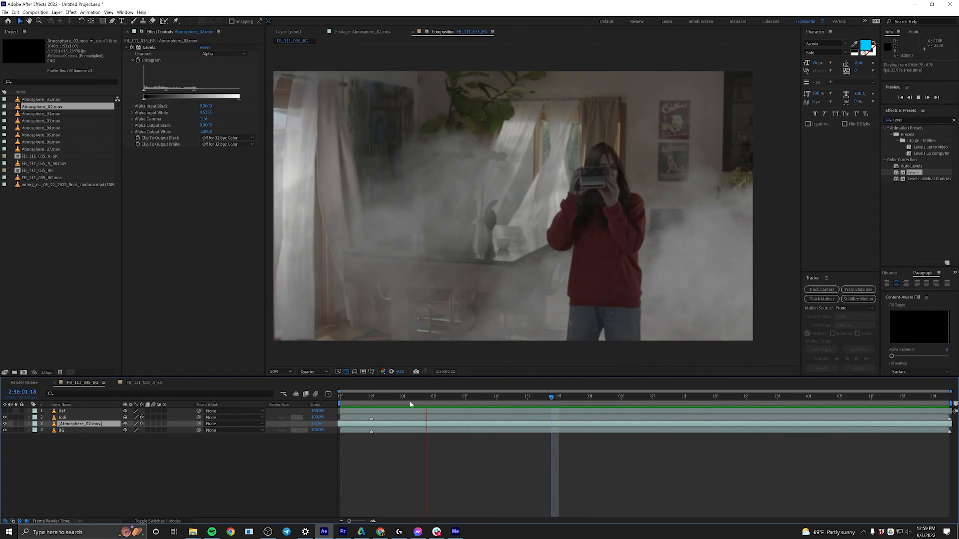
click(428, 404)
drag(364, 398, 34, 408)
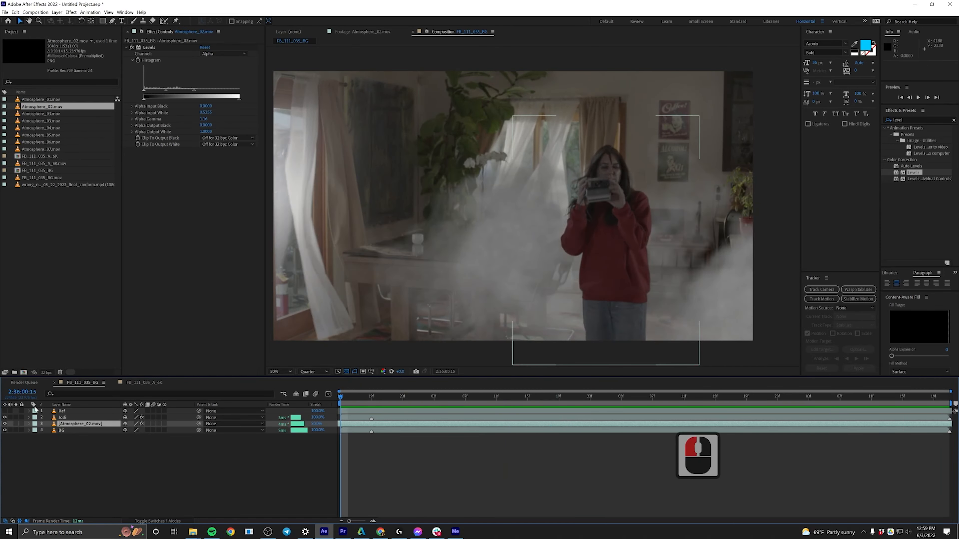
click(5, 412)
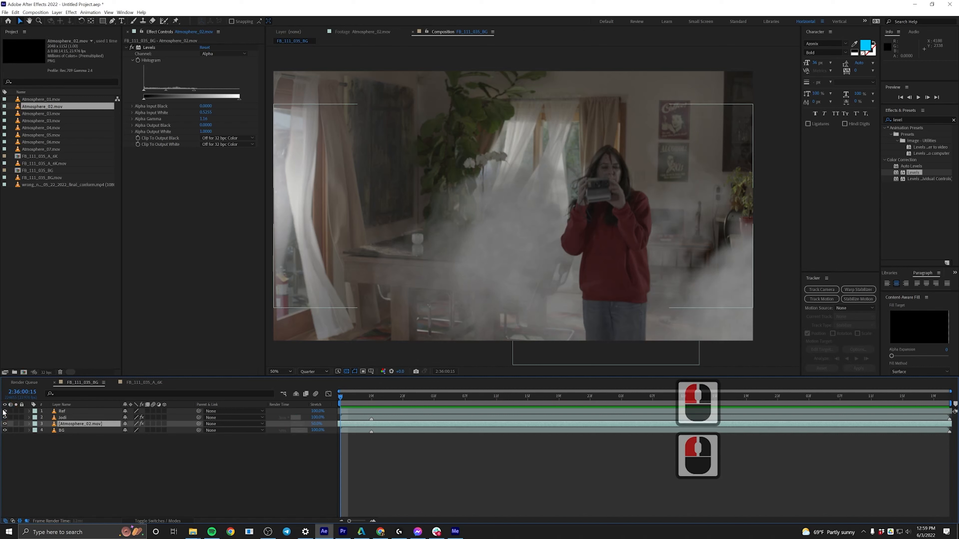
click(5, 411)
click(4, 411)
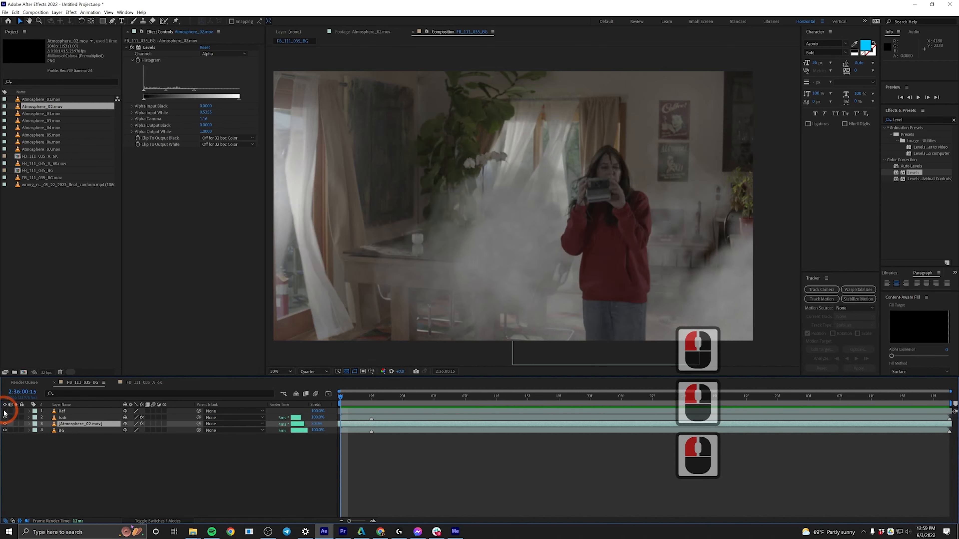
click(4, 411)
click(4, 411)
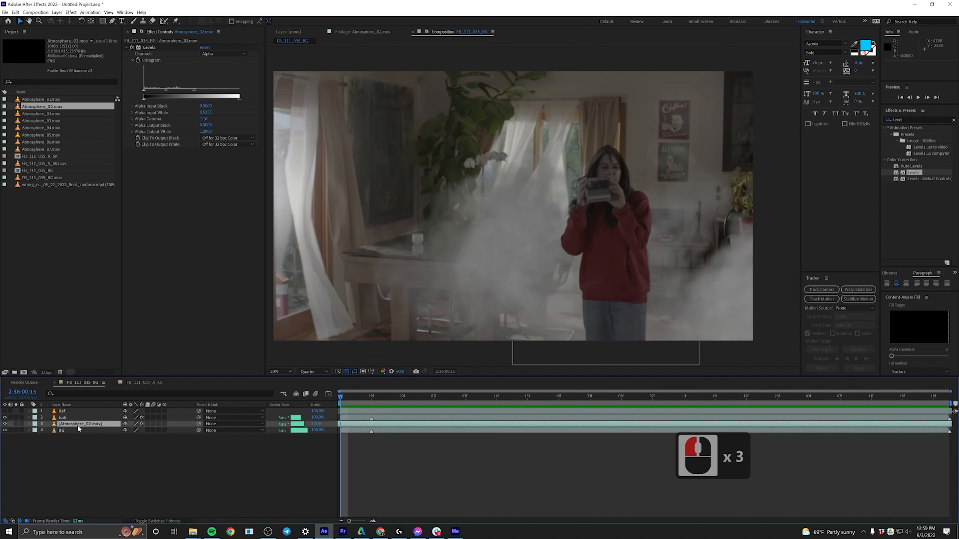
Try enlarging the BG layer through its Scale, then undo the change
click(75, 432)
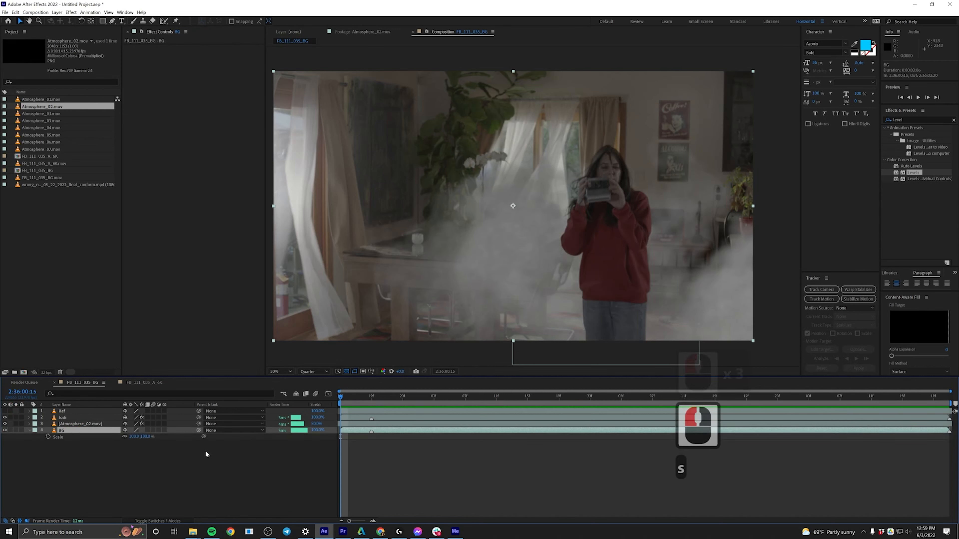
key(s)
drag(132, 438, 220, 464)
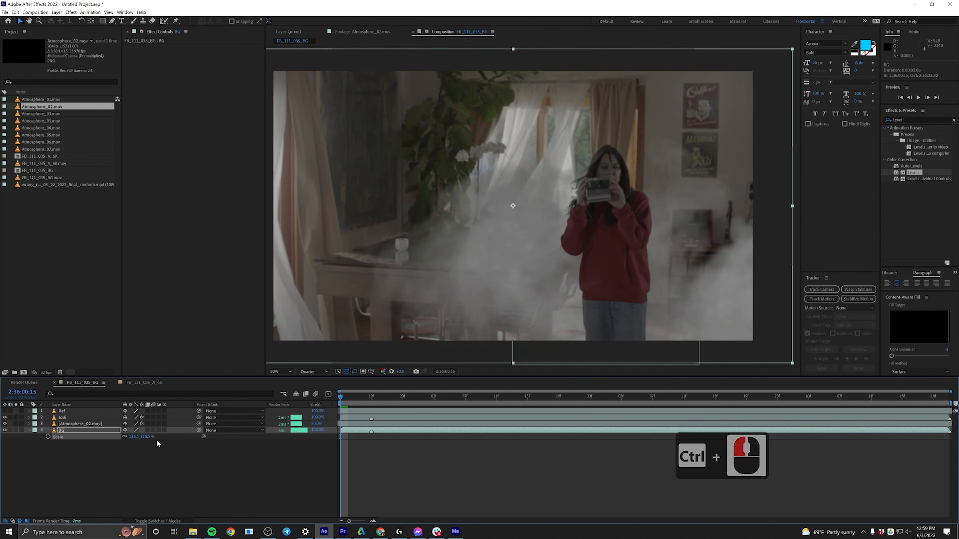
click(113, 438)
key(ctrl+z)
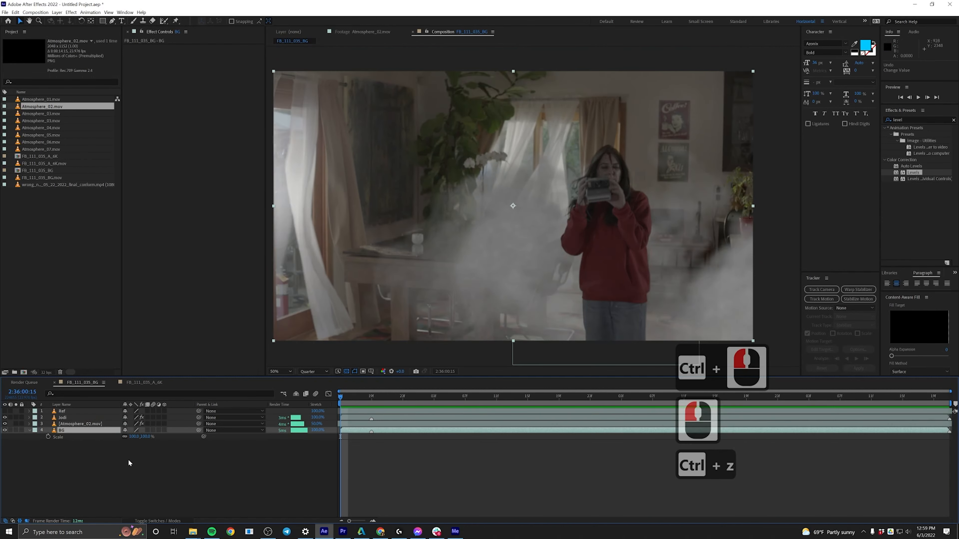
Show the Scale of the Ref and keyed actress layers, and set the actress layer's Scale to 100%
click(78, 411)
key(s)
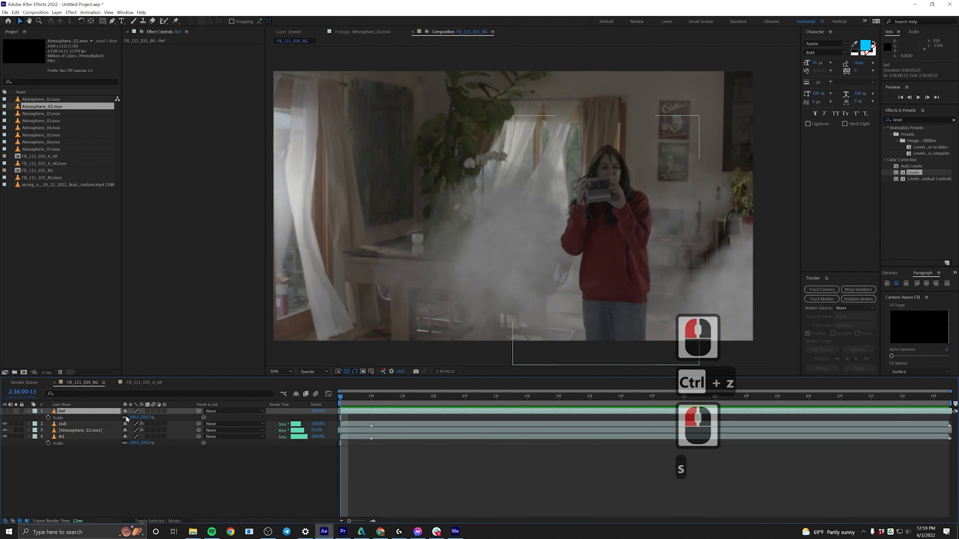
click(105, 424)
key(s)
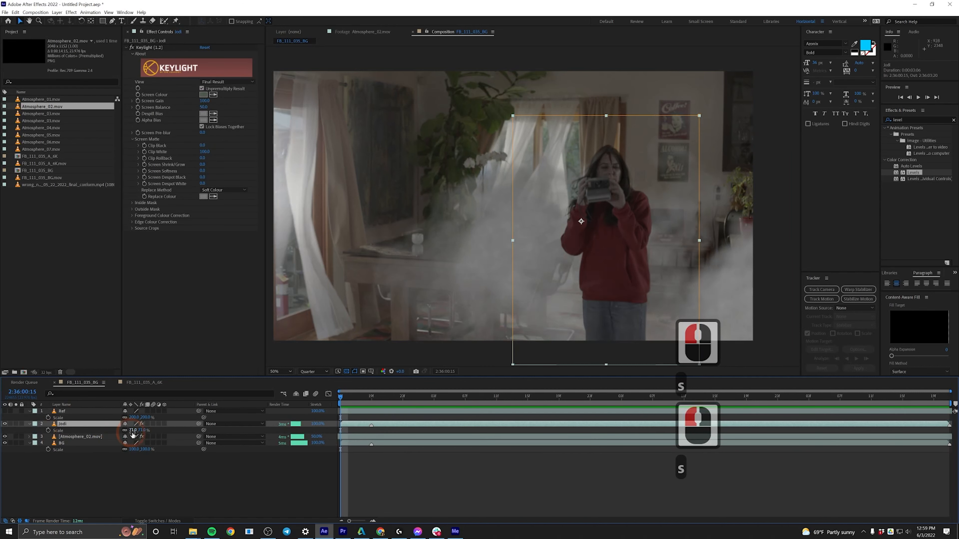
click(133, 431)
text(100)
key(Return)
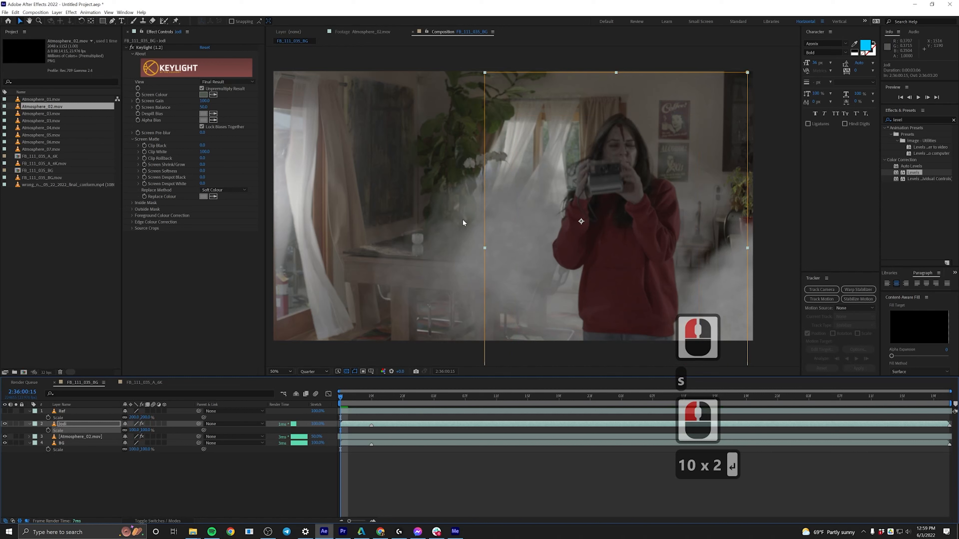
Reposition the keyed actress further left and slightly lower in the frame, then play the shot to check the placement
drag(625, 265, 604, 273)
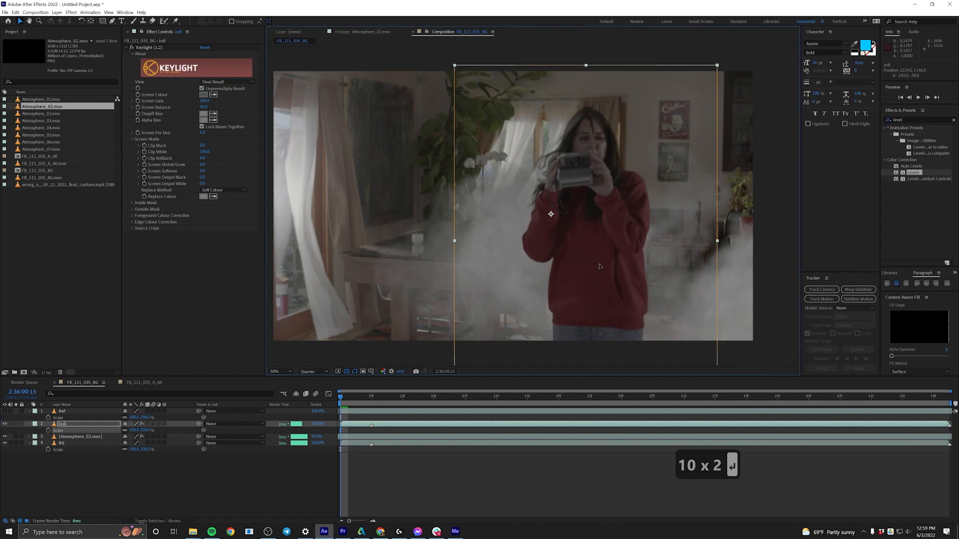
click(592, 273)
key(0)
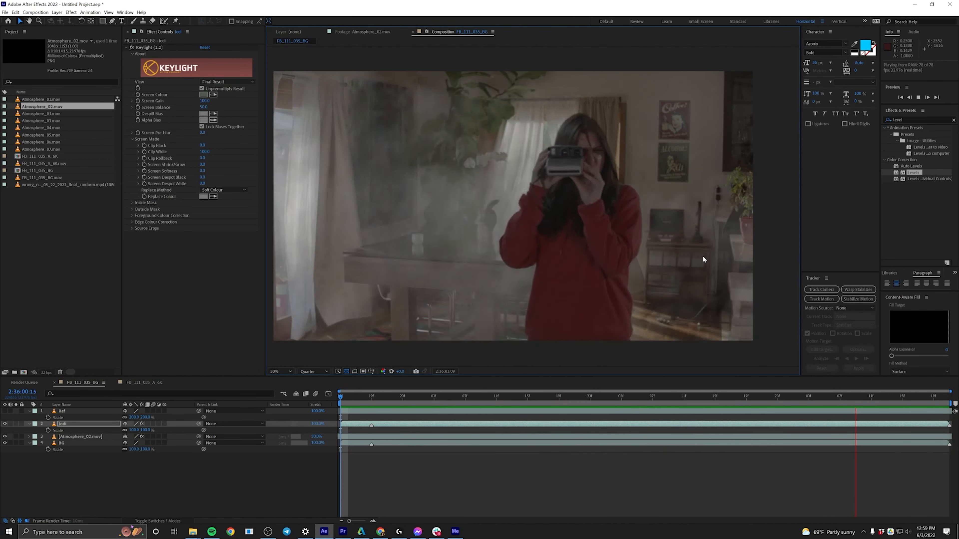
click(618, 280)
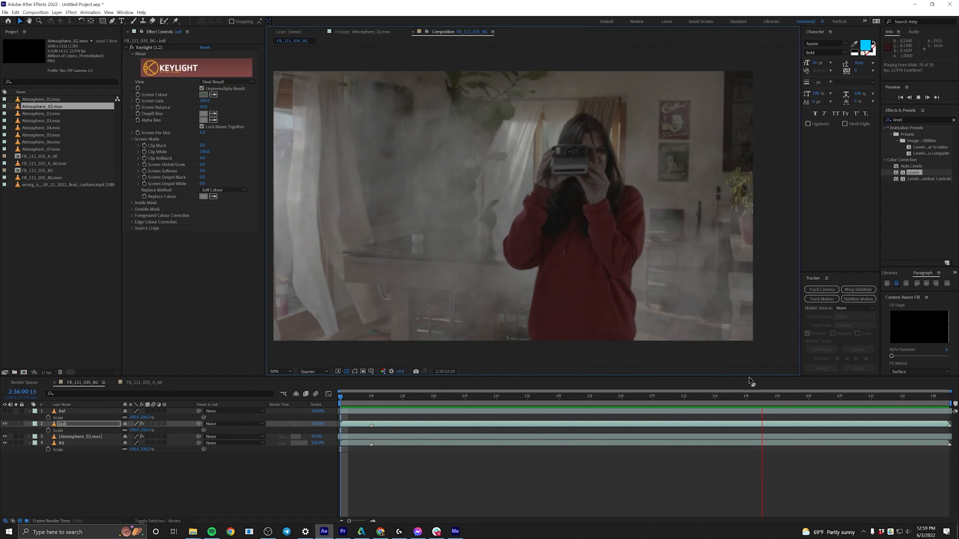
At 2:36:01:20, thin out the Atmosphere_02.mov smoke by raising its Levels alpha input white to 1.0
drag(798, 401, 584, 406)
click(405, 424)
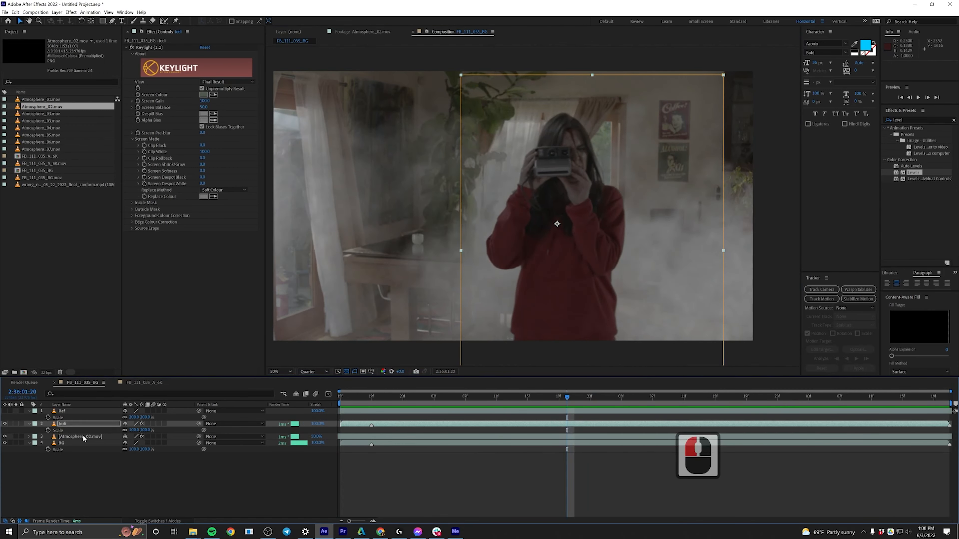
click(172, 435)
drag(193, 91, 230, 90)
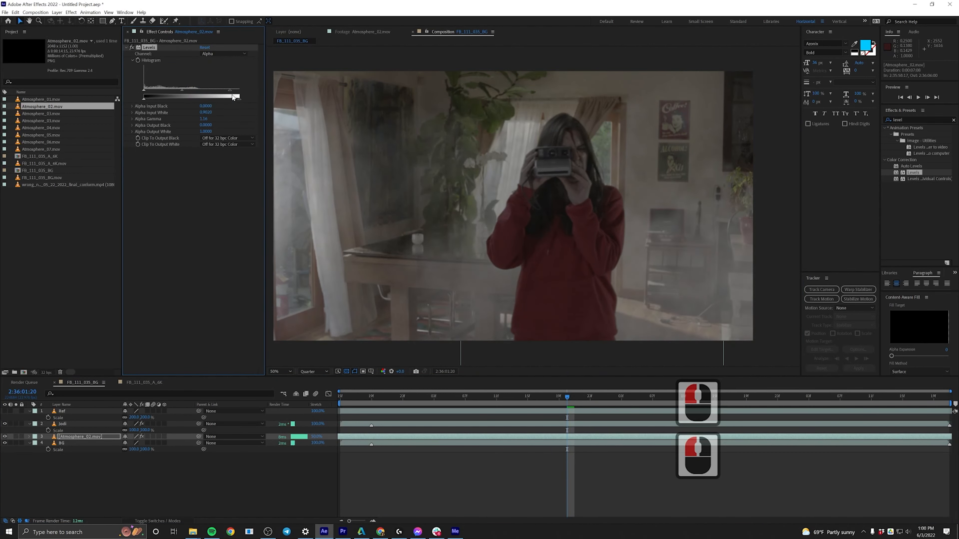
Duplicate the Atmosphere_02.mov layer, slide the copy 1 second 20 frames earlier, and preview the layered smoke
click(100, 437)
key(ctrl+d)
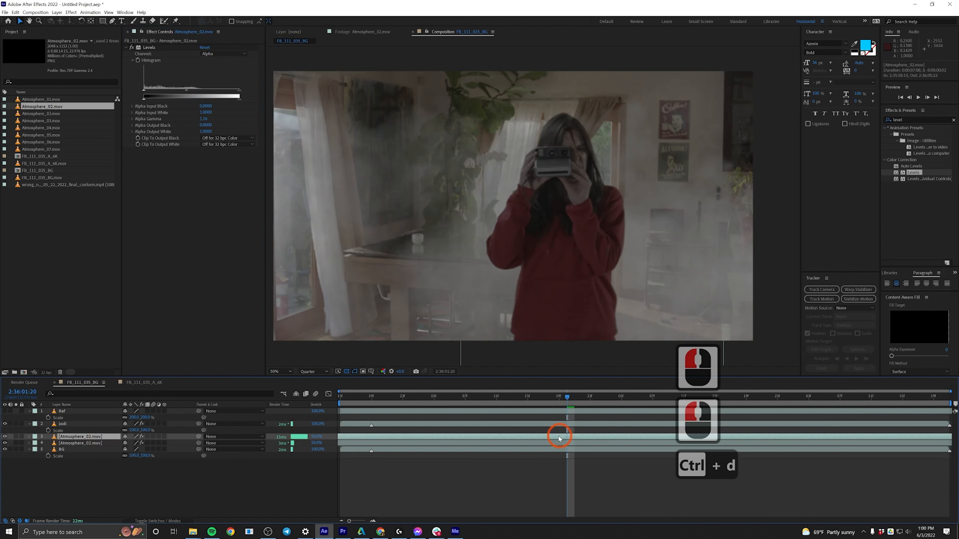
drag(536, 439, 165, 470)
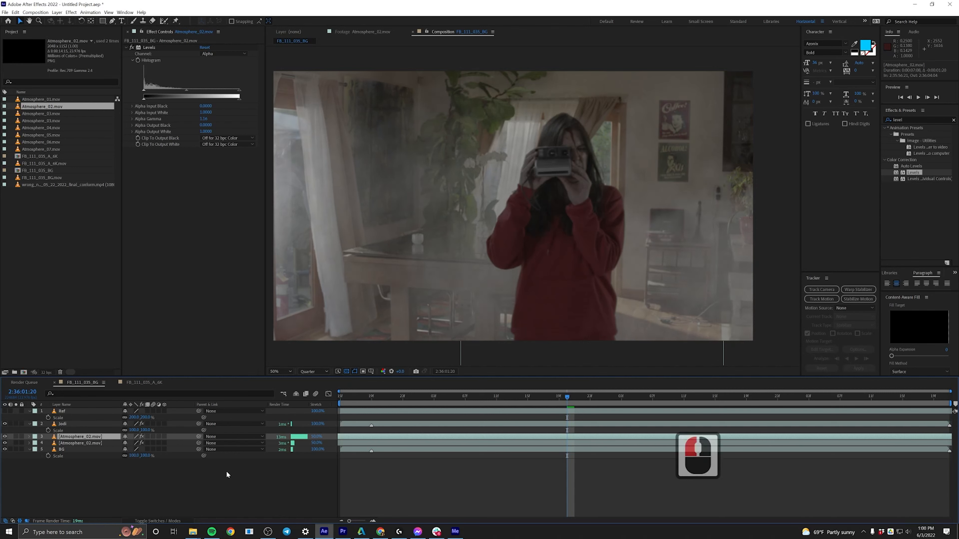
key(0)
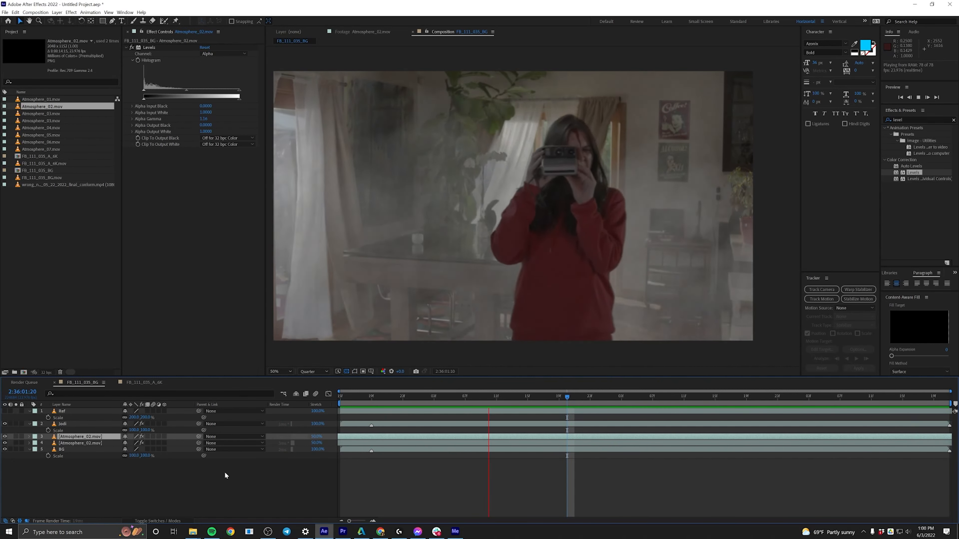
Duplicate the upper Atmosphere_02.mov layer and move the copy to the top of the layer stack, in front of the actress
click(66, 437)
key(ctrl+d)
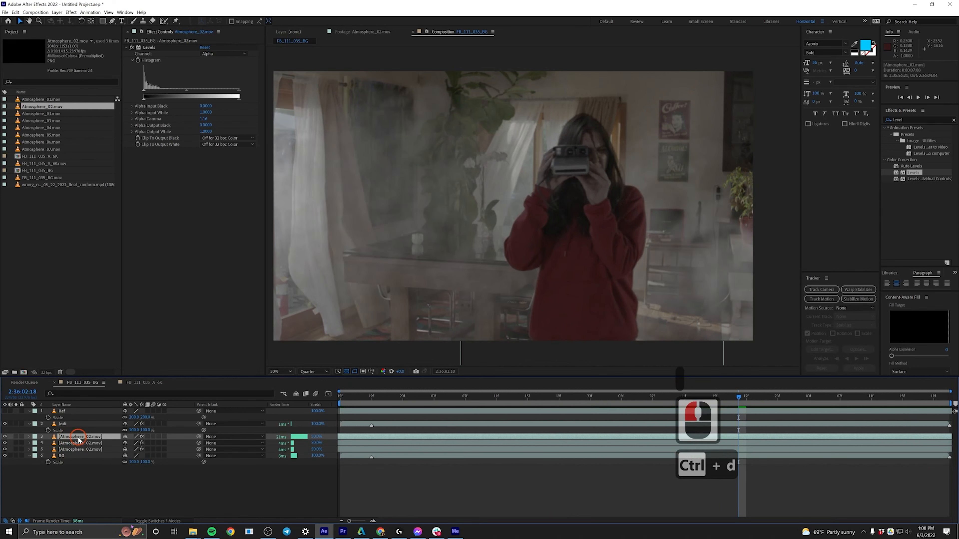
drag(79, 440, 81, 416)
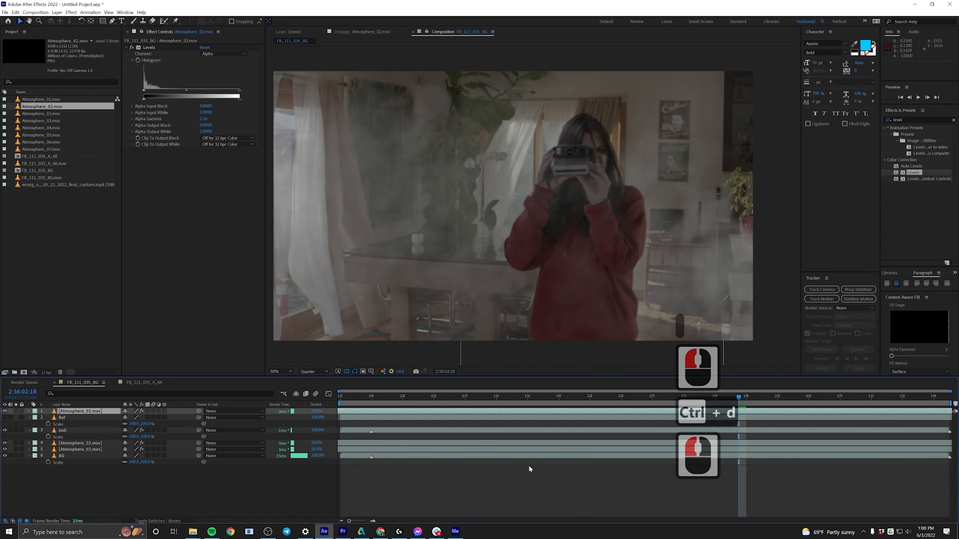
Slide the foreground Atmosphere_02.mov copy in time so thicker smoke crosses the actress from the start of the shot, and preview it
drag(469, 412, 932, 403)
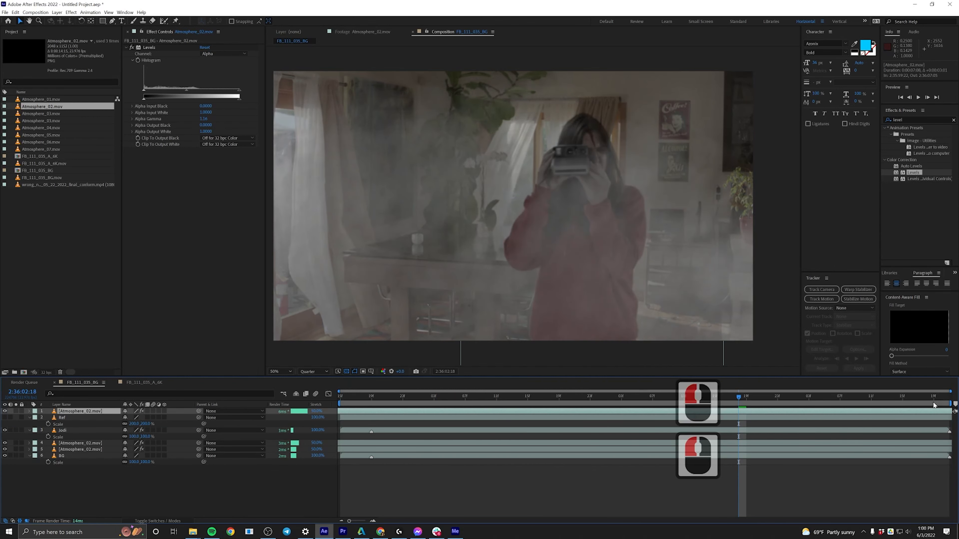
drag(394, 411, 503, 415)
click(339, 396)
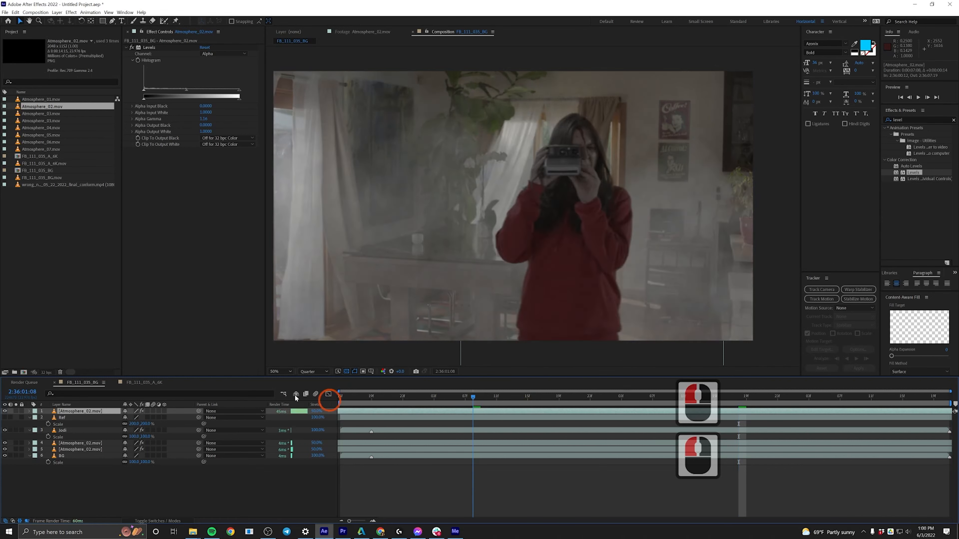
double_click(737, 397)
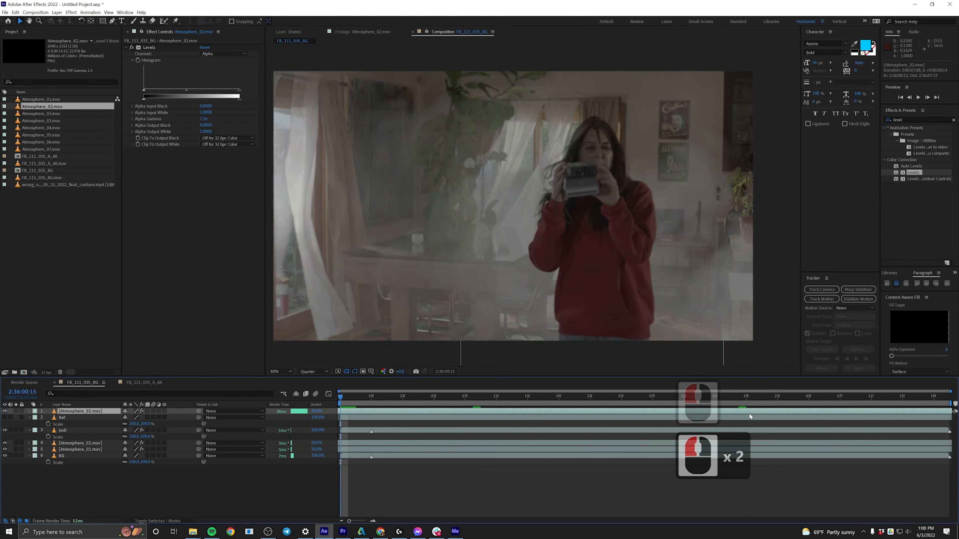
click(675, 416)
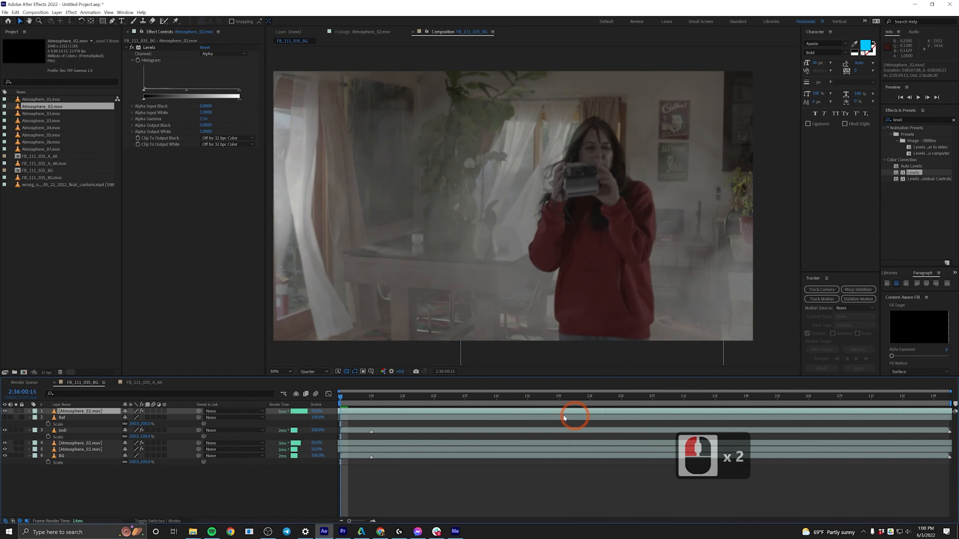
drag(564, 418, 466, 412)
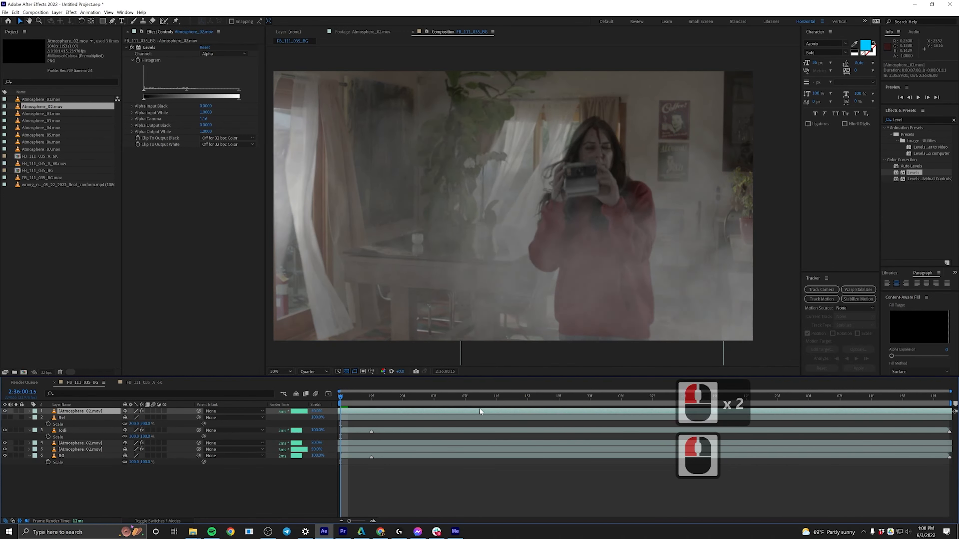
key(space)
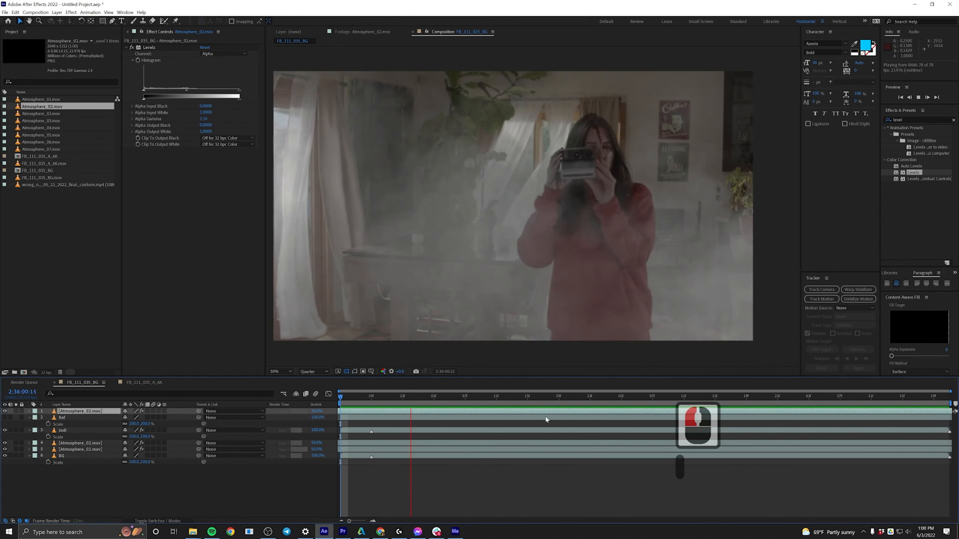
At 2:36:01:12, scale the foreground Atmosphere_02.mov layer up to about 940% and move it straight up in the frame
key(space)
key(shift+s)
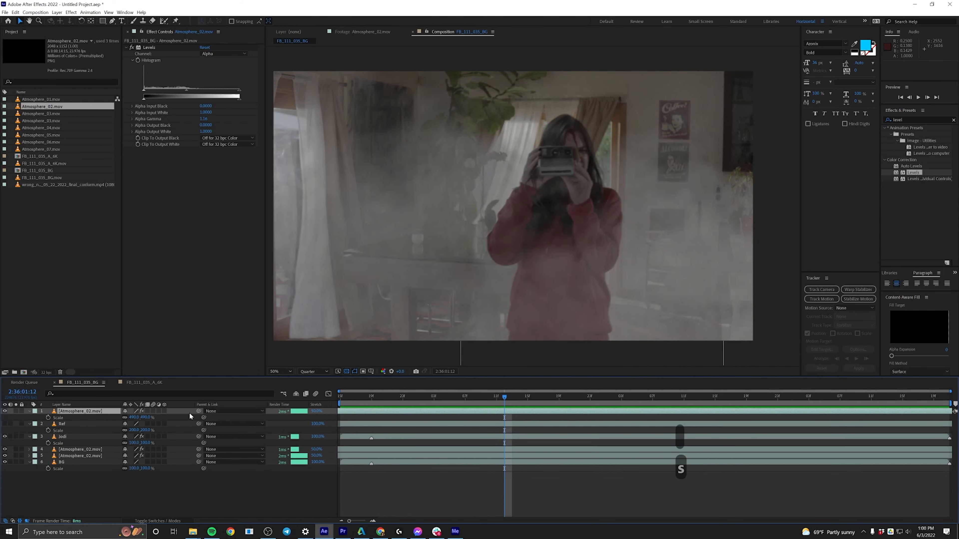
drag(135, 416, 306, 394)
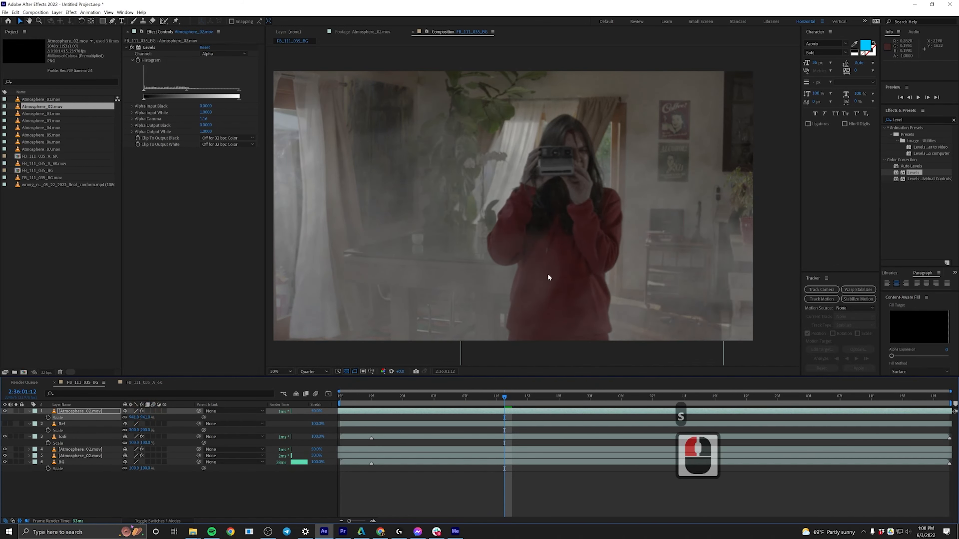
drag(548, 278, 761, 133)
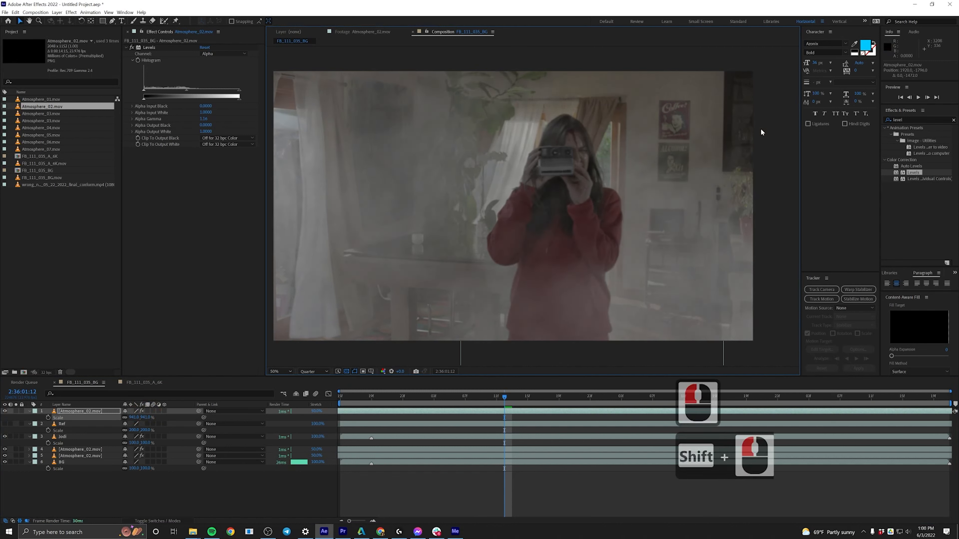
Apply Directional Blur to the foreground Atmosphere_02.mov layer and set its Direction to 90°
click(845, 133)
text(direc)
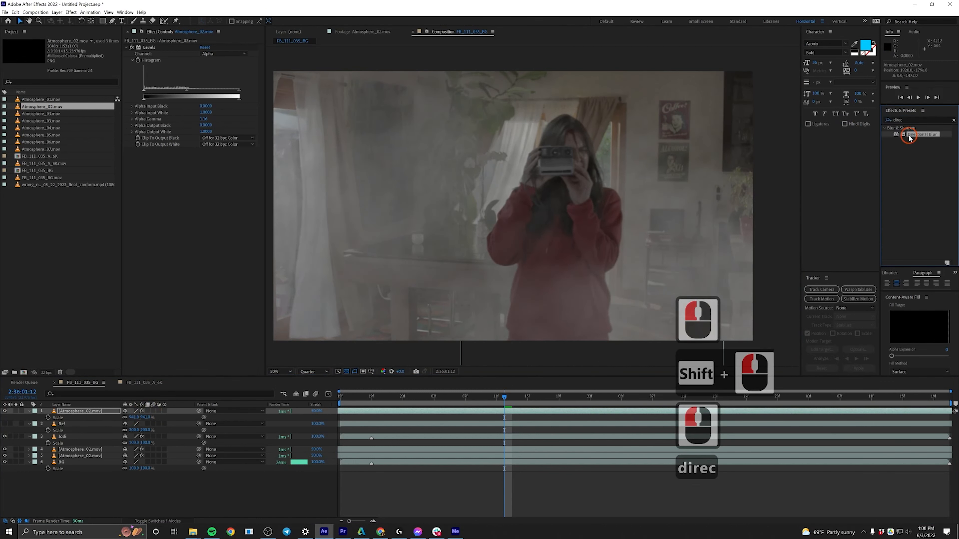
drag(246, 244, 195, 161)
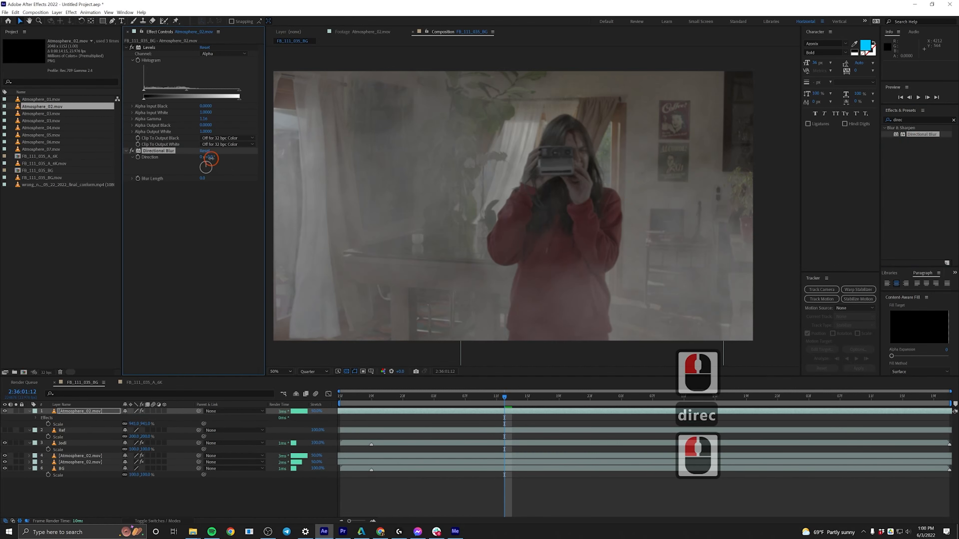
click(211, 158)
text(90)
key(Return)
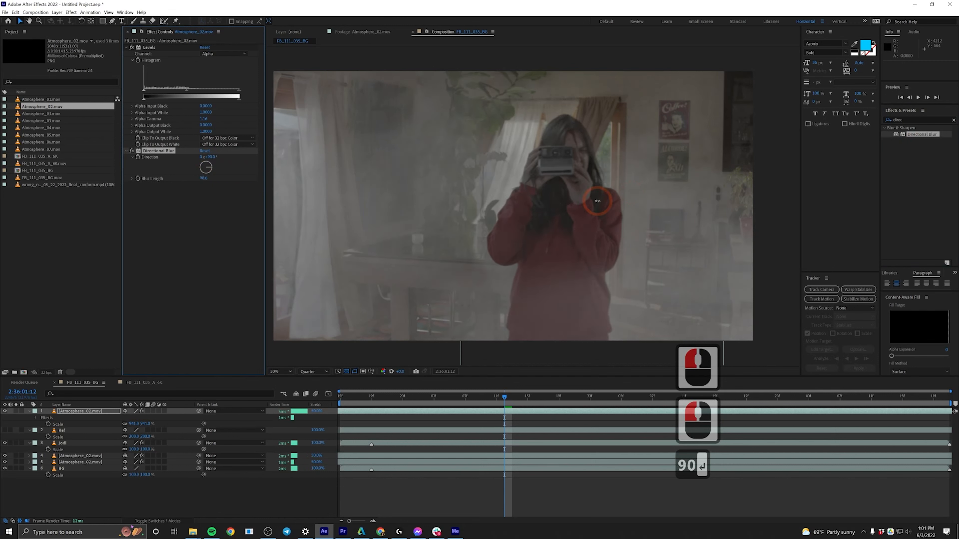
Try several Blur Length values on the foreground smoke's Directional Blur, settle on 14.0, and preview the shot
drag(597, 201, 318, 202)
drag(453, 190, 421, 198)
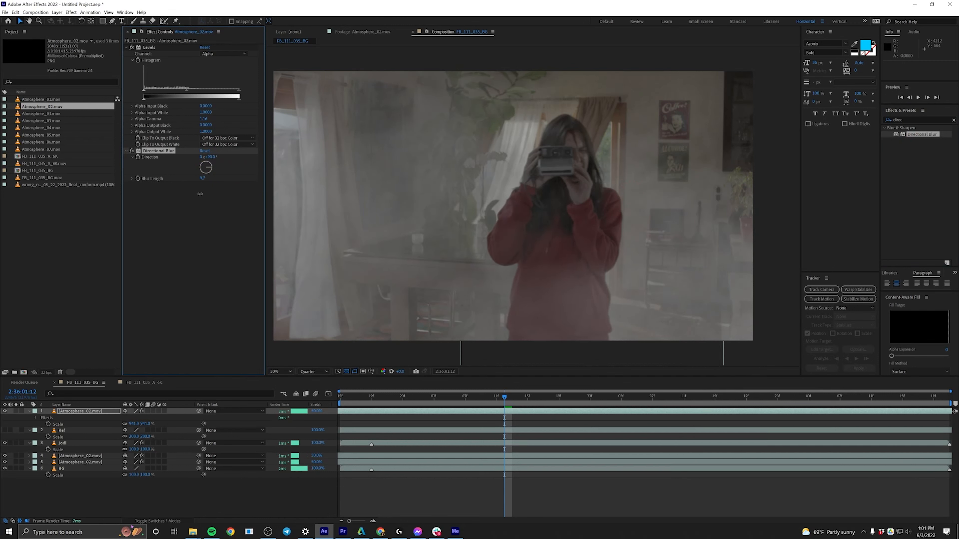
drag(205, 193, 212, 205)
click(585, 497)
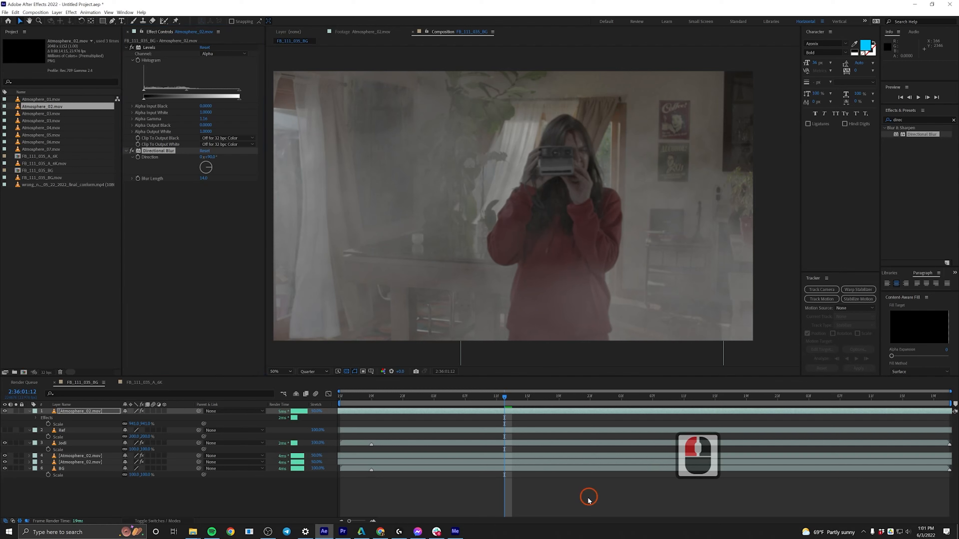
key(KP_0)
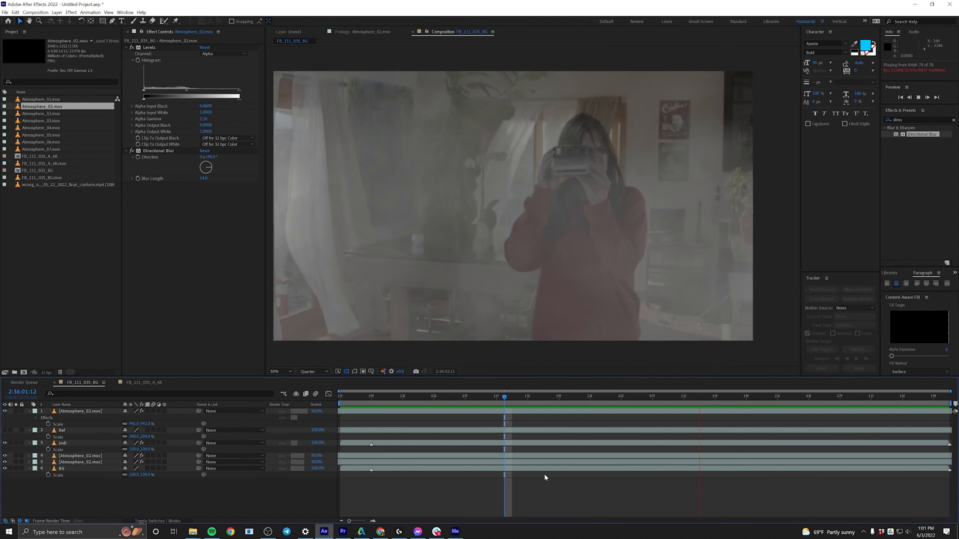
At 2:36:02:04, increase the foreground smoke's contrast with Levels alpha input white about 0.60 and alpha gamma about 0.38, and preview it
drag(772, 397, 628, 396)
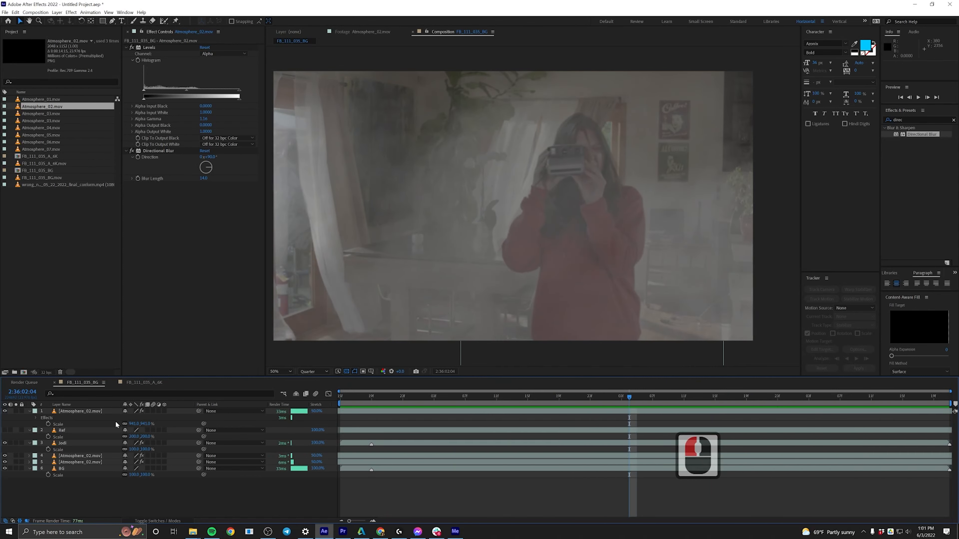
click(97, 413)
click(113, 382)
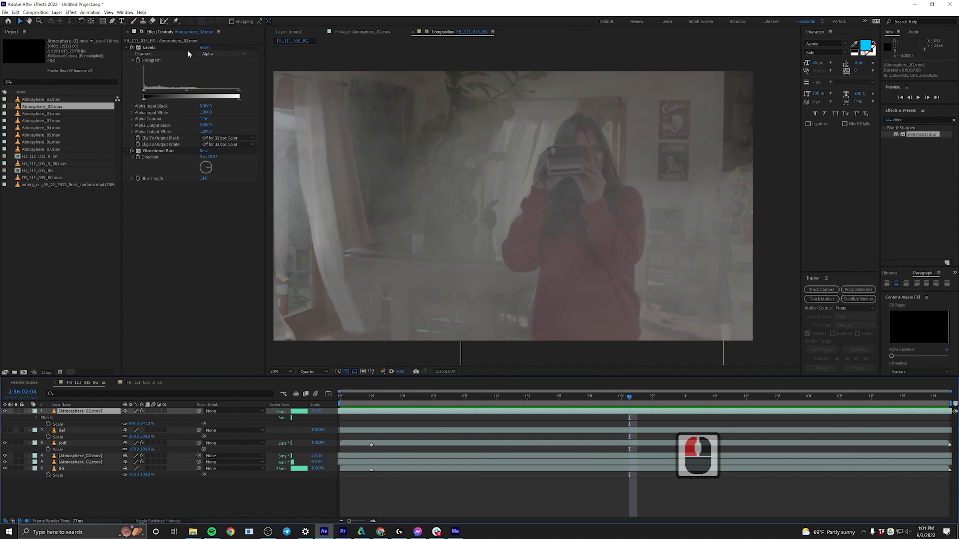
drag(271, 100, 232, 94)
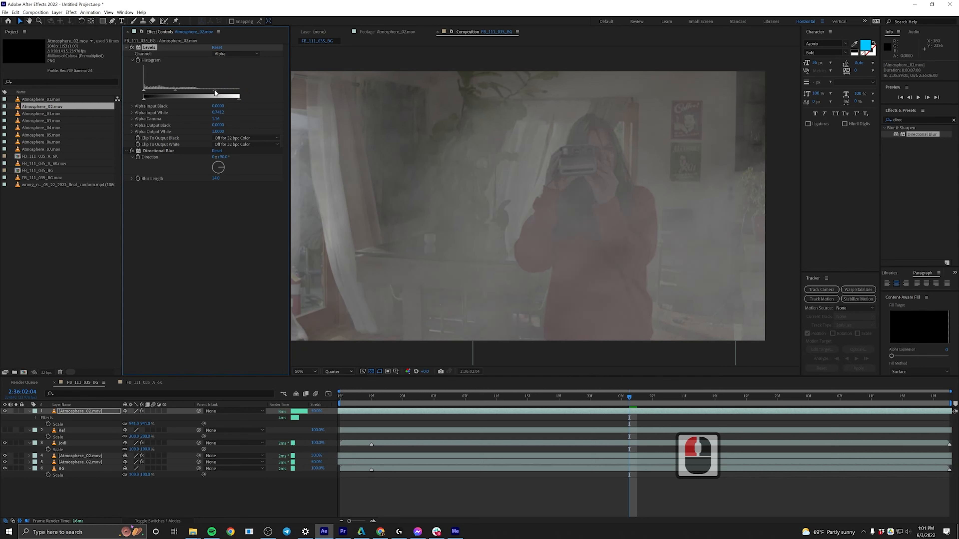
drag(204, 92, 200, 92)
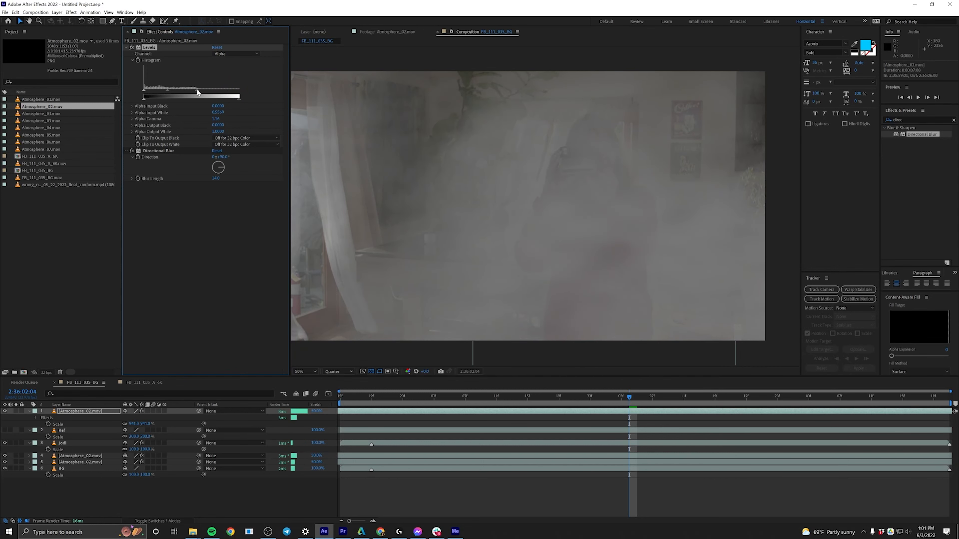
drag(196, 91, 203, 89)
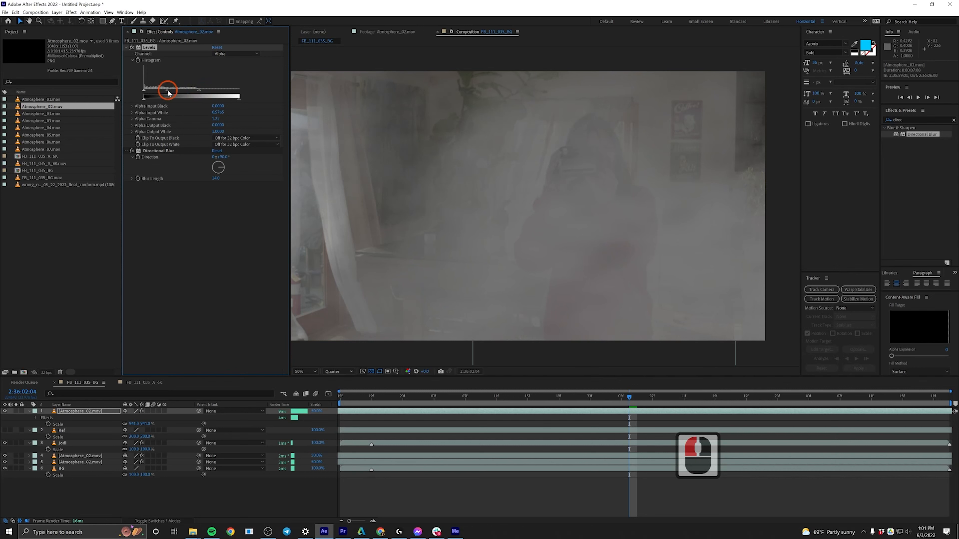
drag(174, 93, 207, 93)
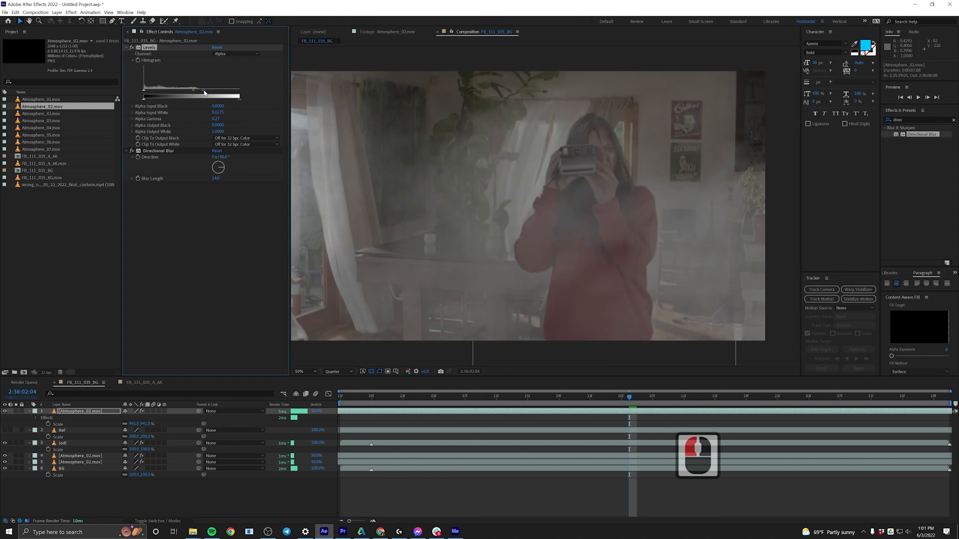
click(161, 94)
drag(157, 93, 191, 91)
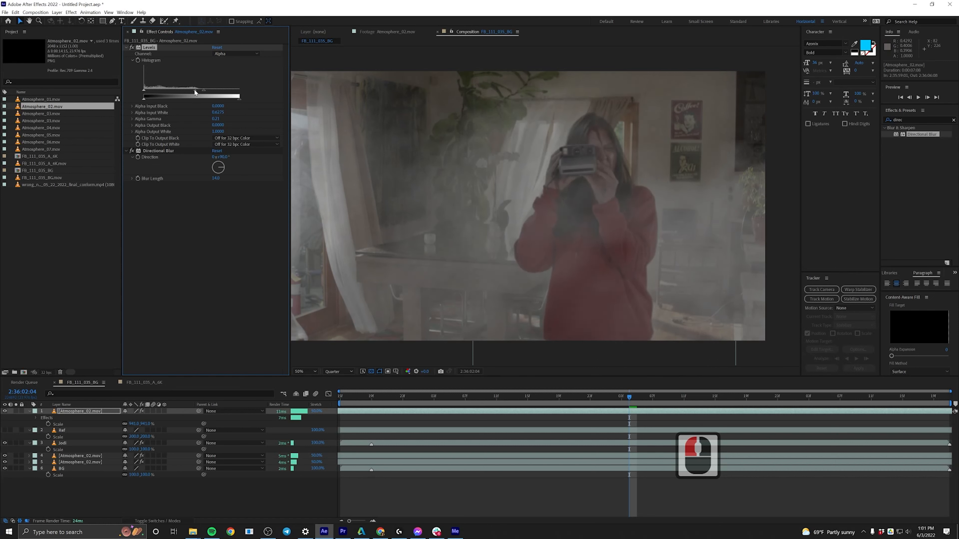
mouse_move(195, 92)
mouse_down()
mouse_move(183, 84)
mouse_move(201, 91)
mouse_up()
click(201, 90)
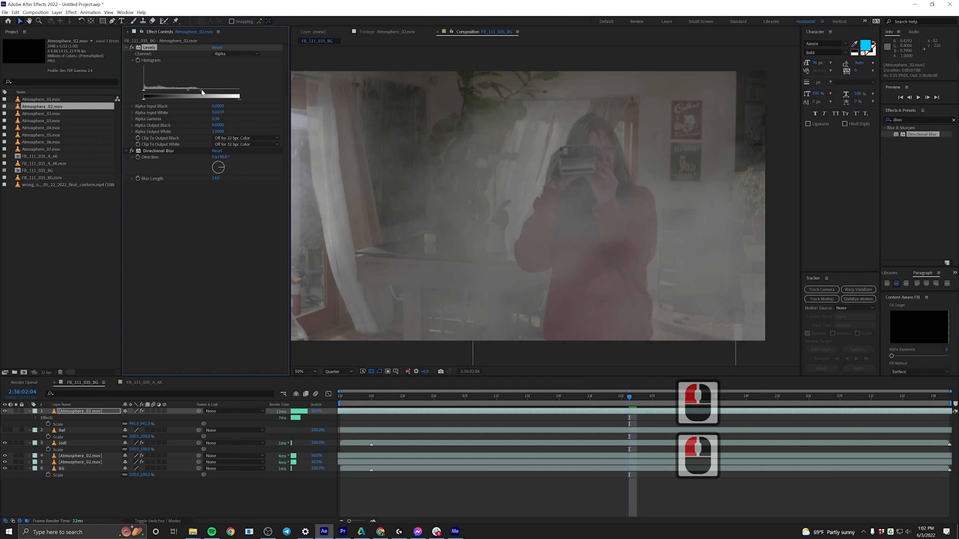
key(KP_0)
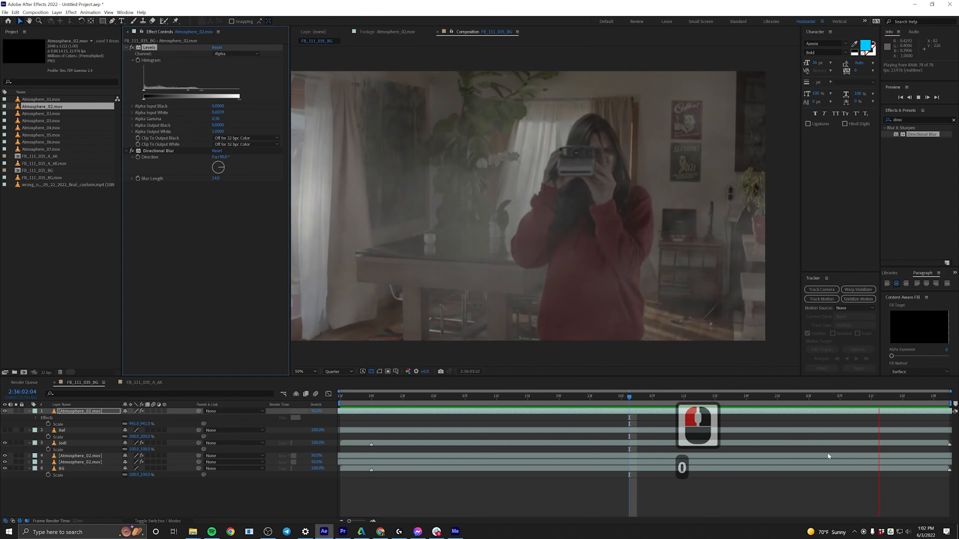
Check the foreground smoke at 2:36:02:13, reduce its Directional Blur length to 5, and preview the shot
click(714, 403)
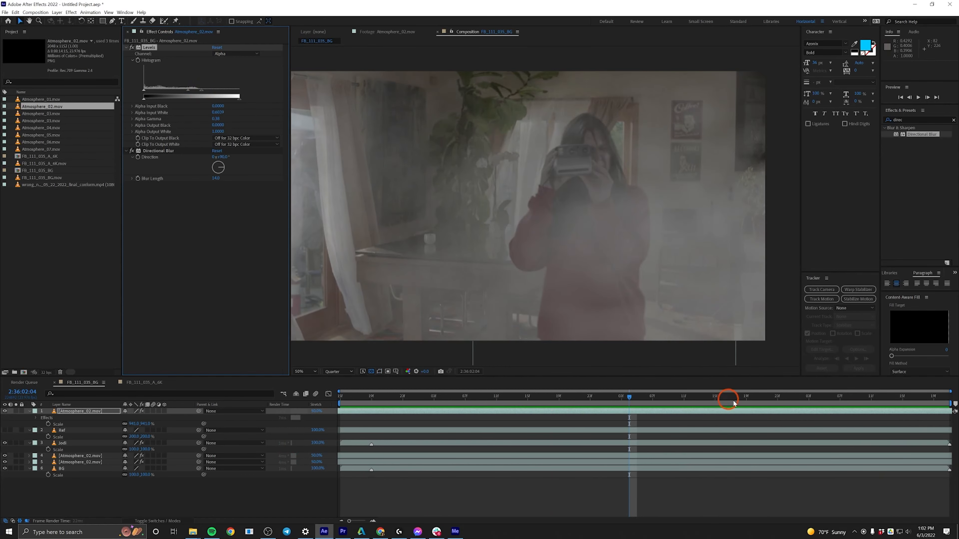
drag(711, 410, 700, 410)
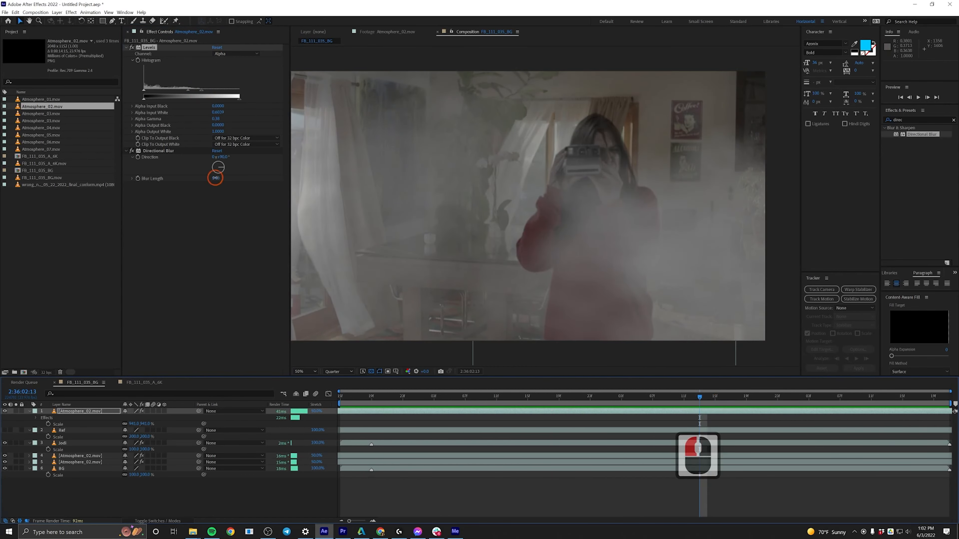
text(5)
key(Return)
key(KP_0)
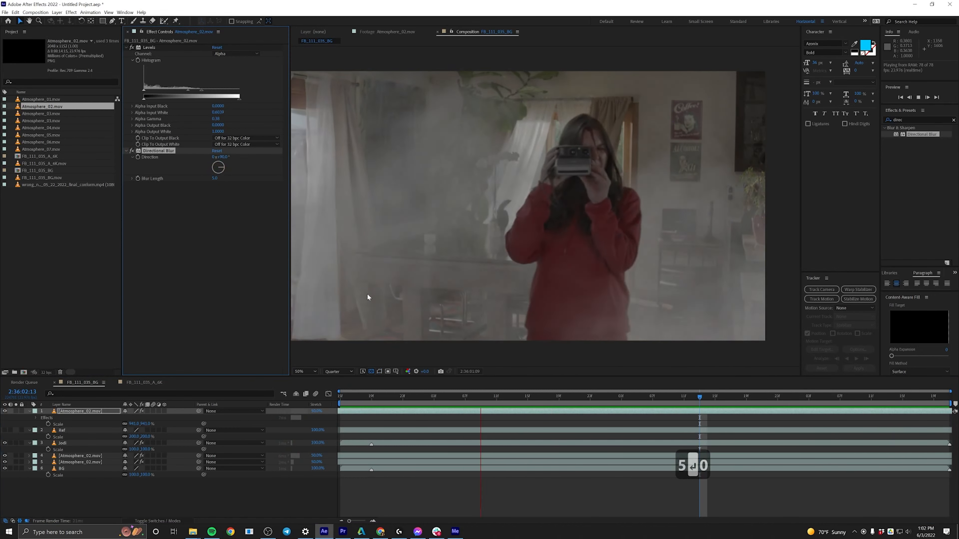
At 2:36:02:15, enlarge the foreground Atmosphere_02.mov layer to about 1347% and shift it vertically so dense smoke covers the actress's lower body
key(KP_0)
key(s)
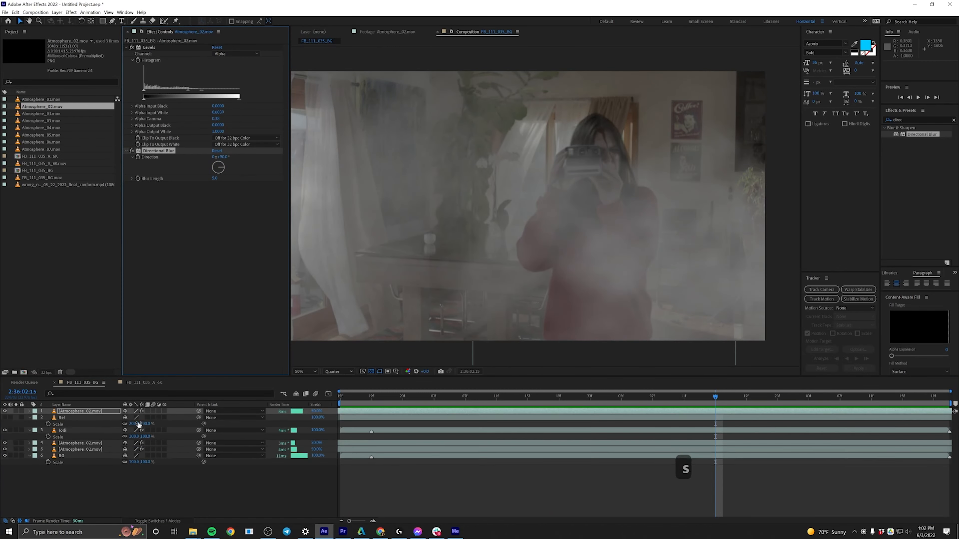
key(s)
click(140, 417)
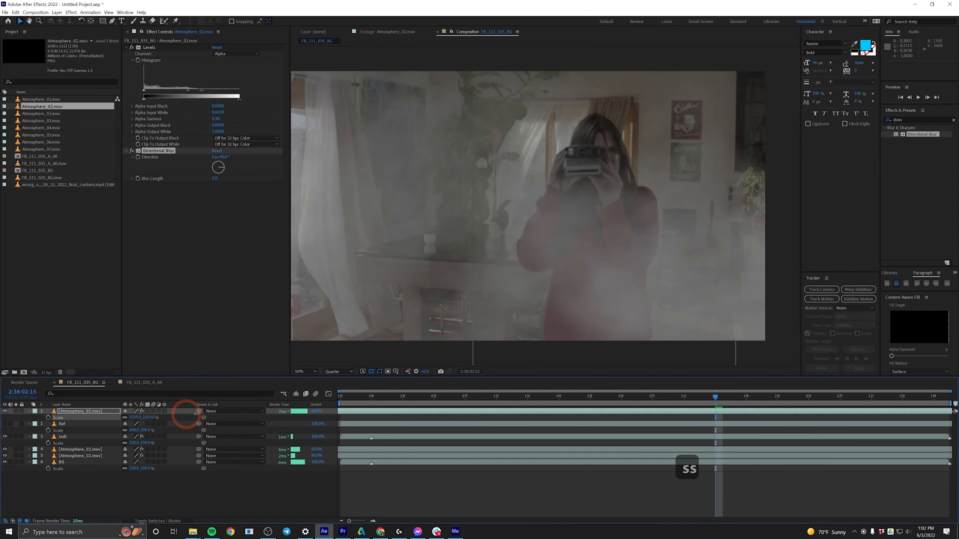
drag(197, 413, 265, 409)
drag(616, 278, 579, 156)
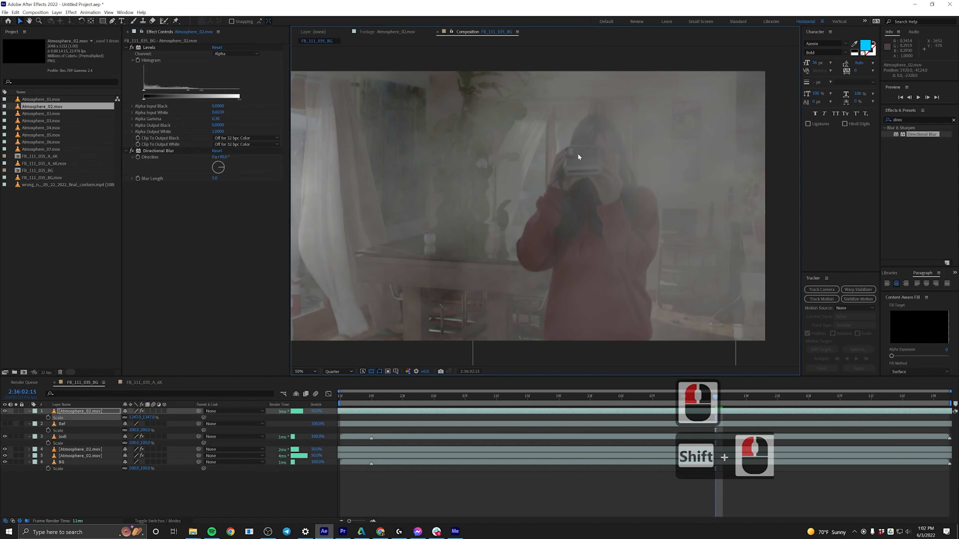
drag(617, 131, 600, 393)
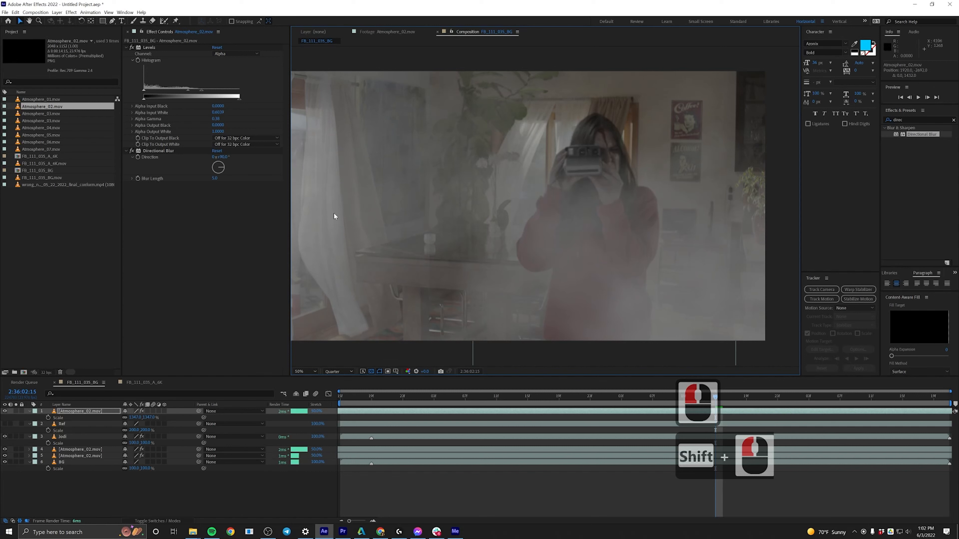
Add a Gaussian Blur effect to the foreground Atmosphere_02.mov layer and set its Blurriness to 10
click(921, 120)
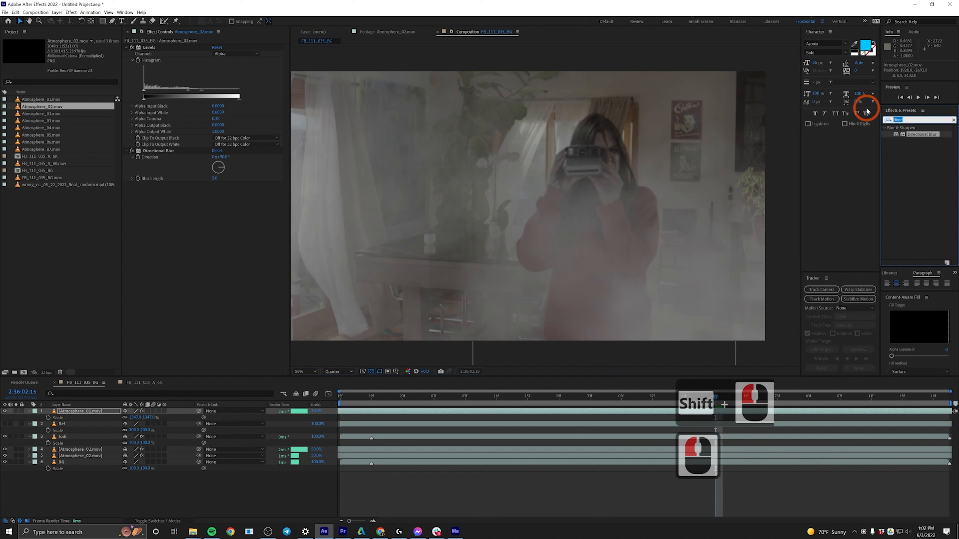
text(gaus)
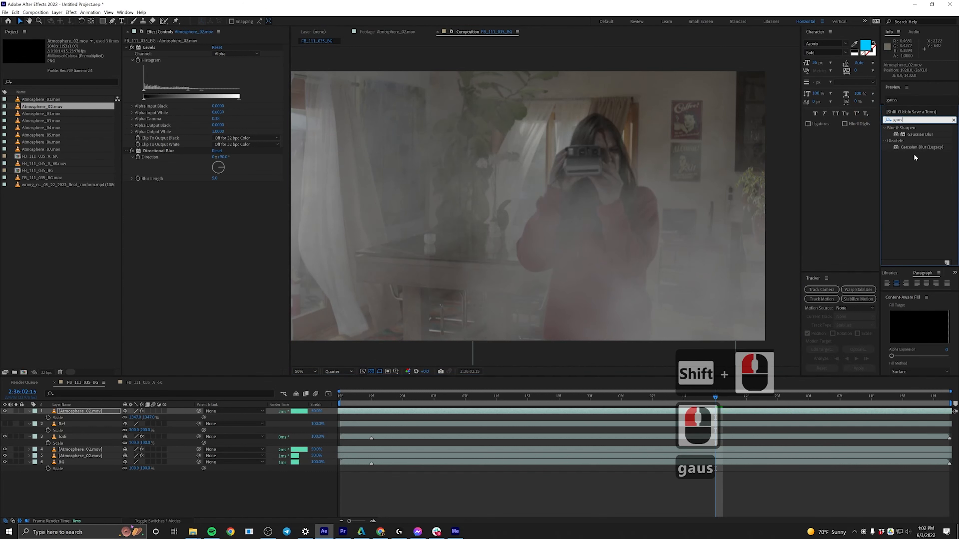
double_click(919, 135)
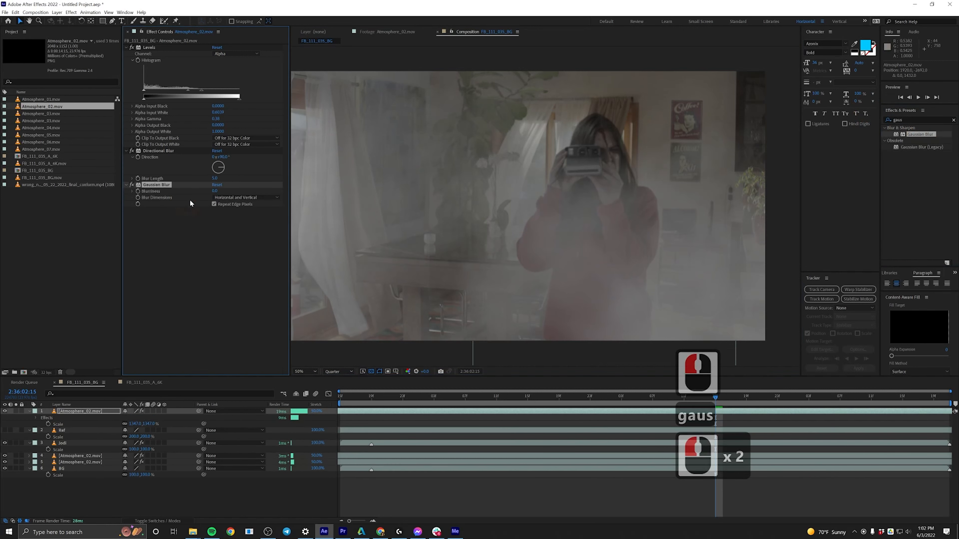
text(1)
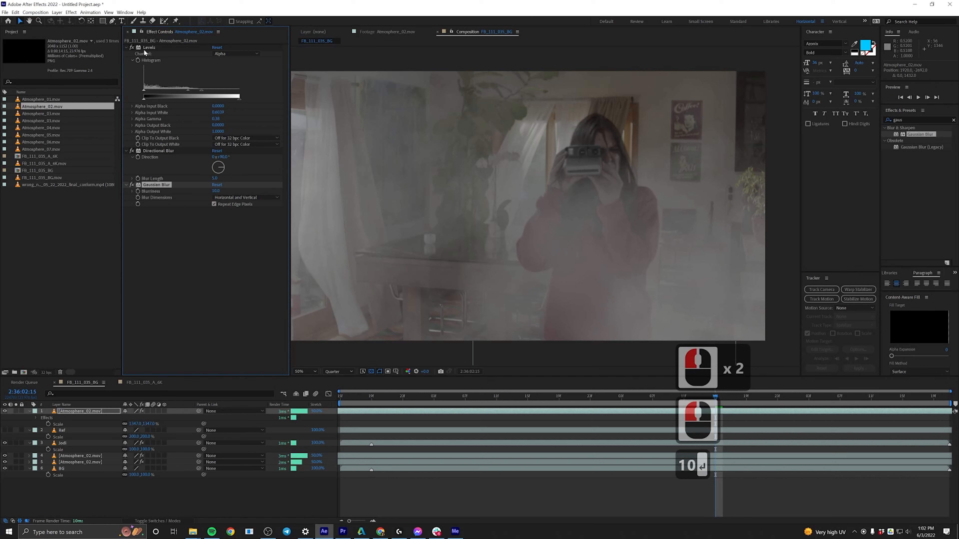
Soften the foreground smoke with Levels alpha input white about 0.69 and alpha gamma about 0.57, and preview the shot
drag(203, 94, 211, 93)
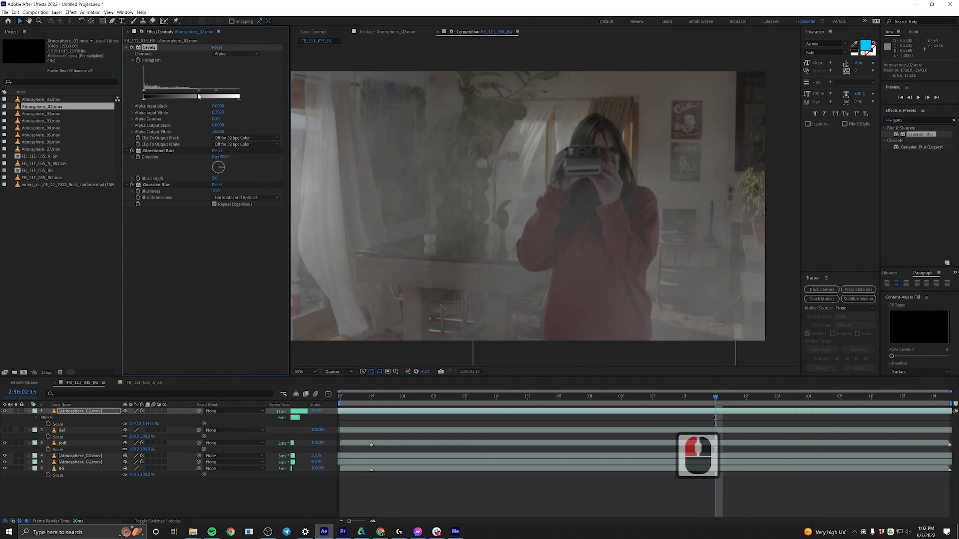
key(KP_0)
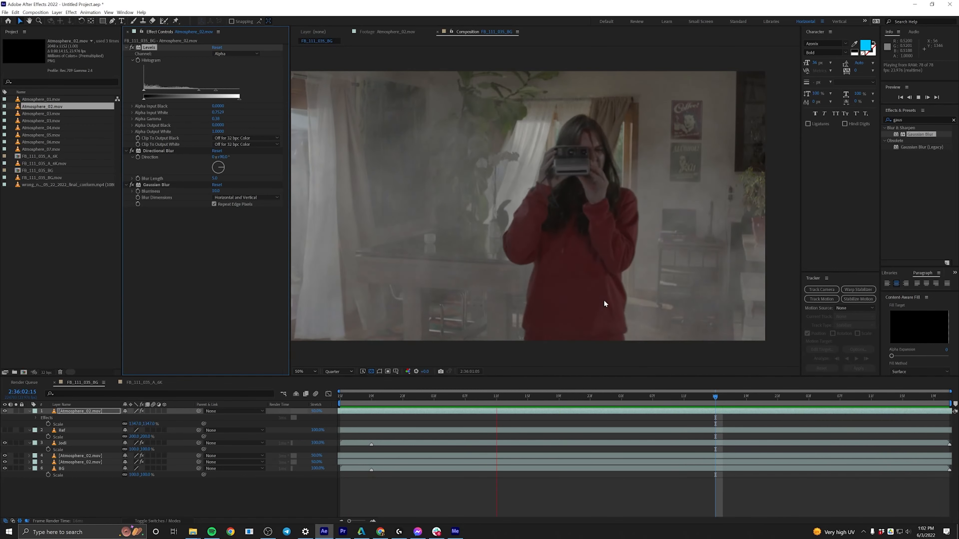
key(space)
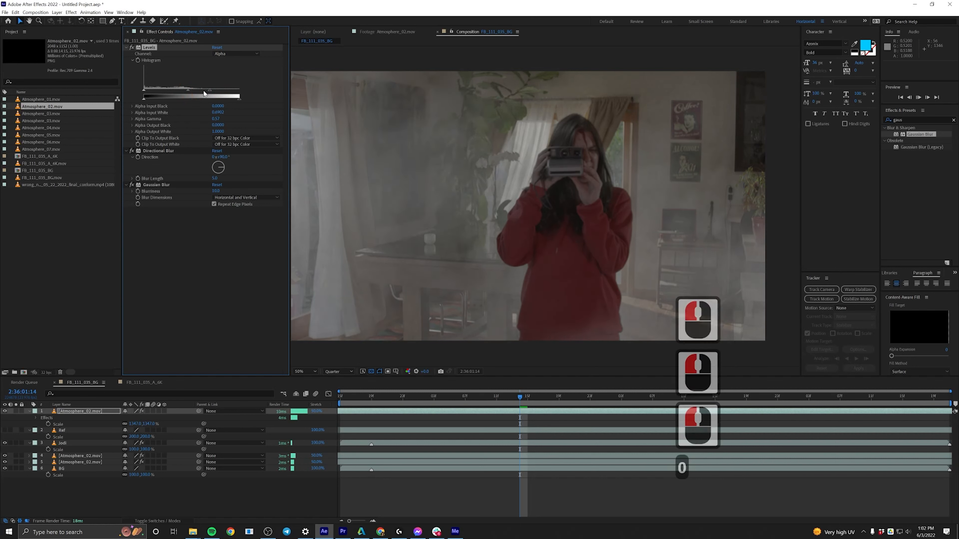
key(KP_0)
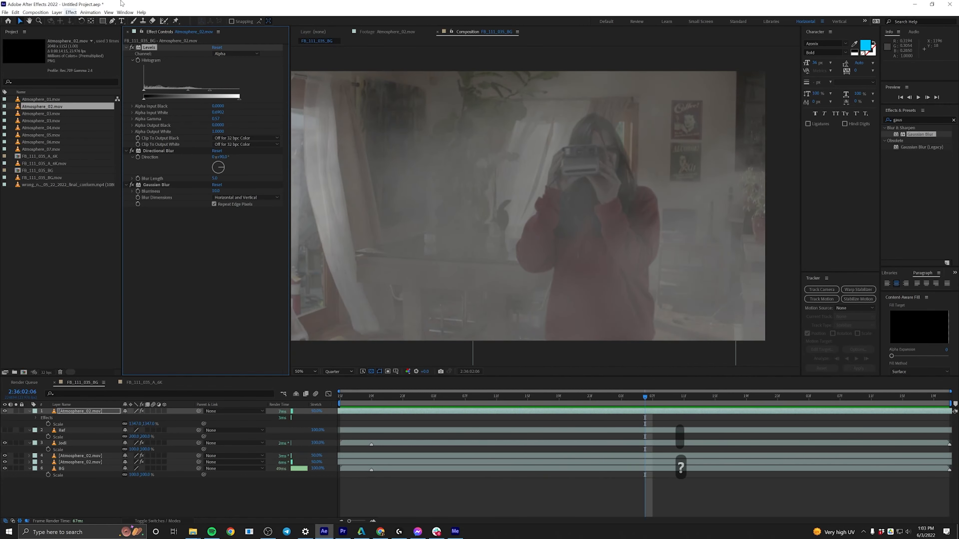
scroll(670, 270, down, 2)
drag(599, 250, 618, 258)
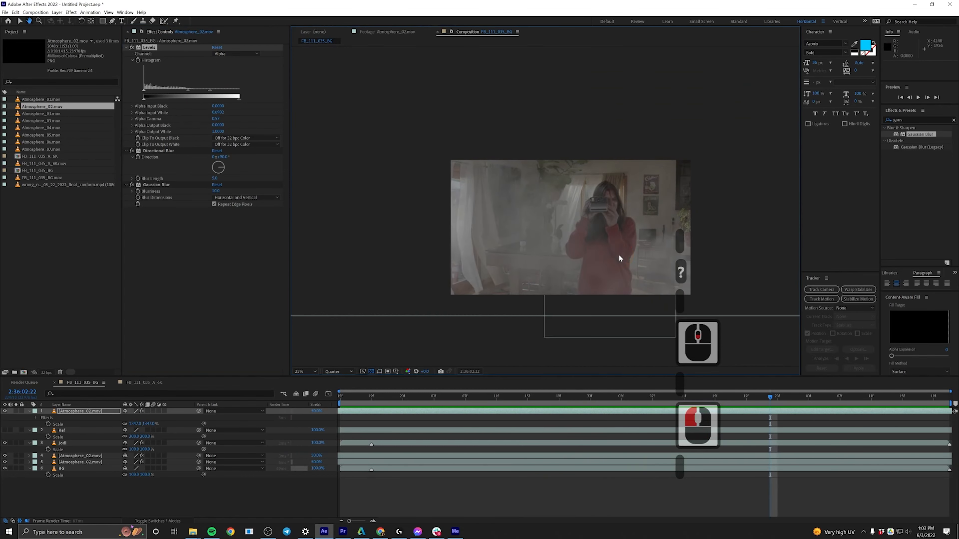
scroll(619, 255, up, 3)
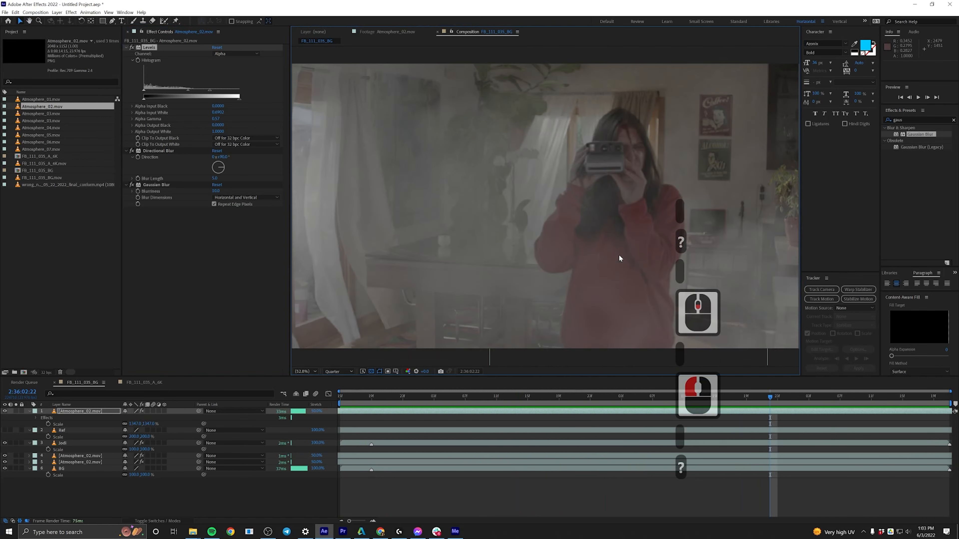
key(KP_0)
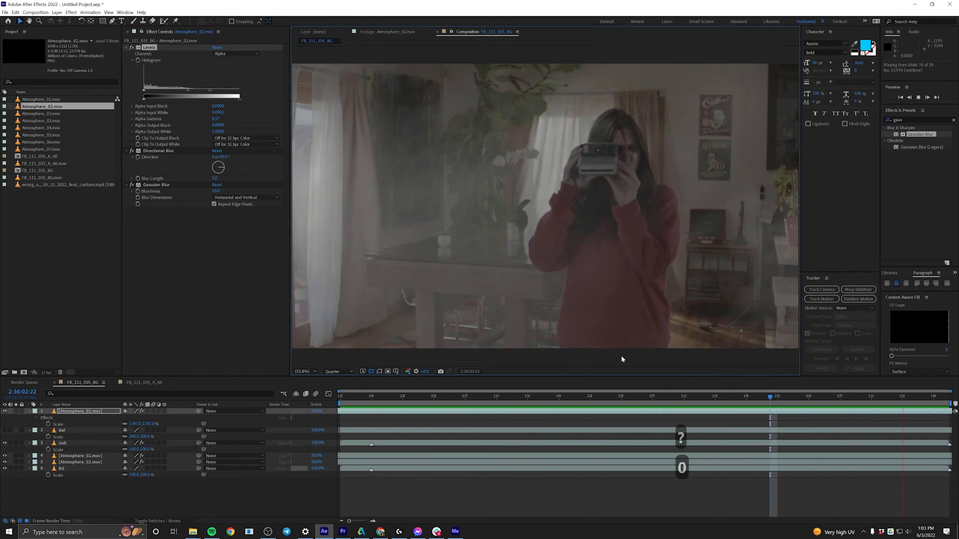
Copy the foreground smoke's Directional Blur and Gaussian Blur onto both Atmosphere_02.mov layers behind the actress and preview the shot
click(158, 150)
ctrl+click(156, 185)
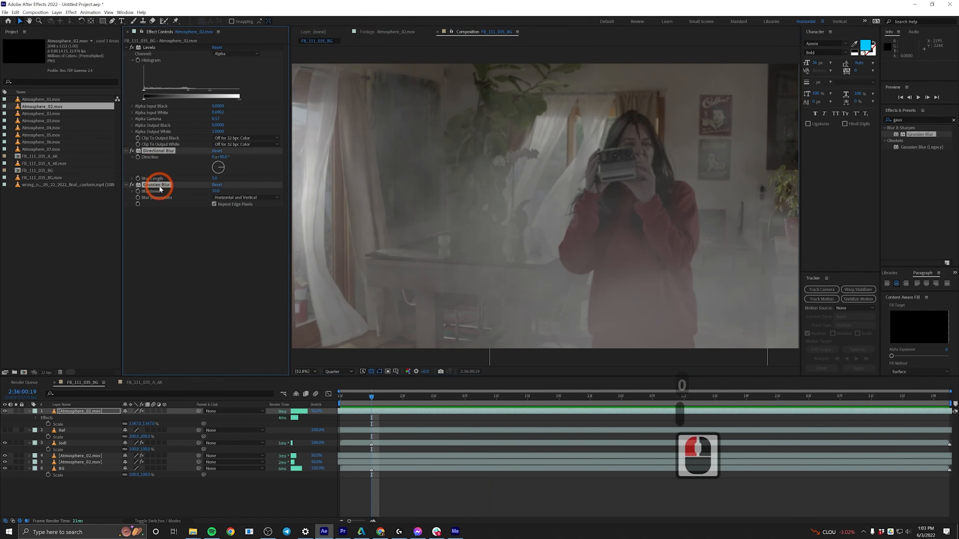
key(ctrl+c)
click(77, 457)
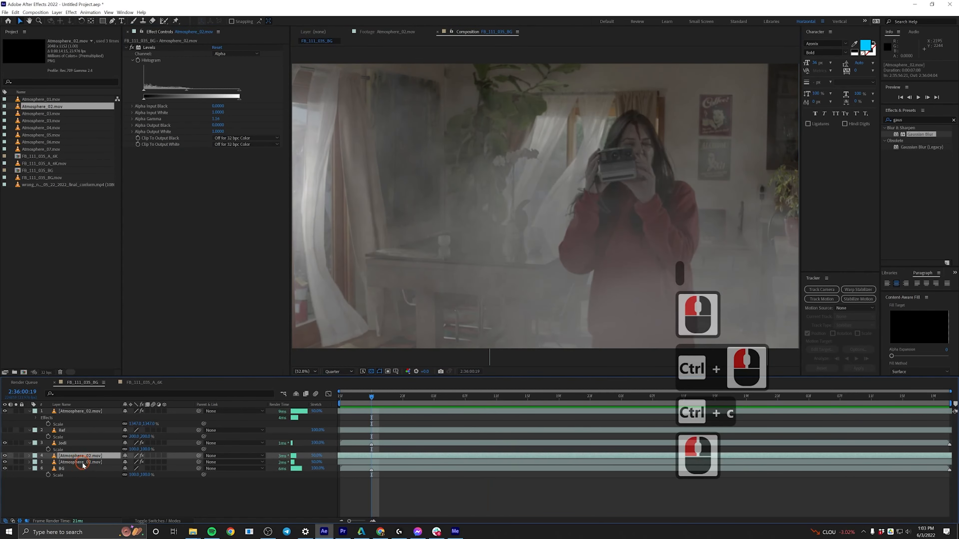
ctrl+click(81, 462)
key(ctrl+v)
click(97, 482)
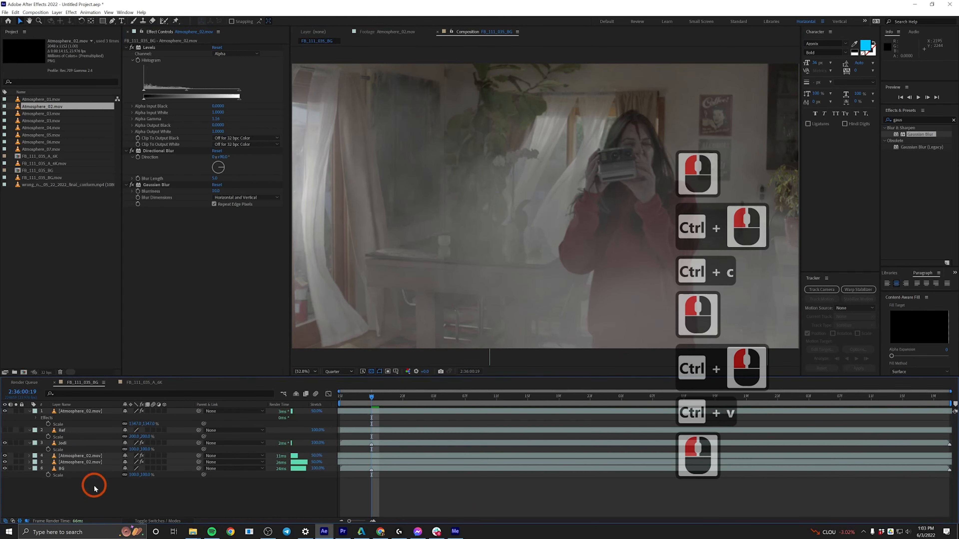
key(KP_0)
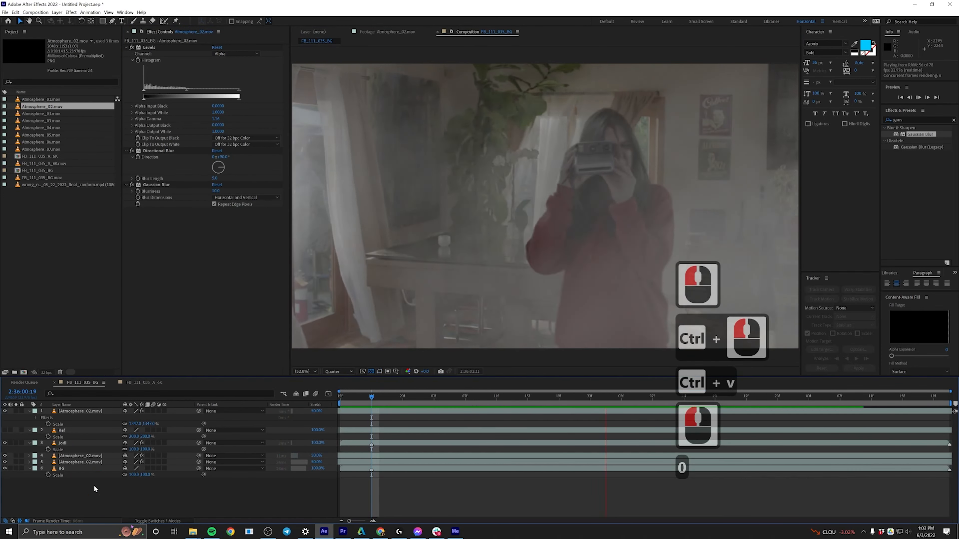